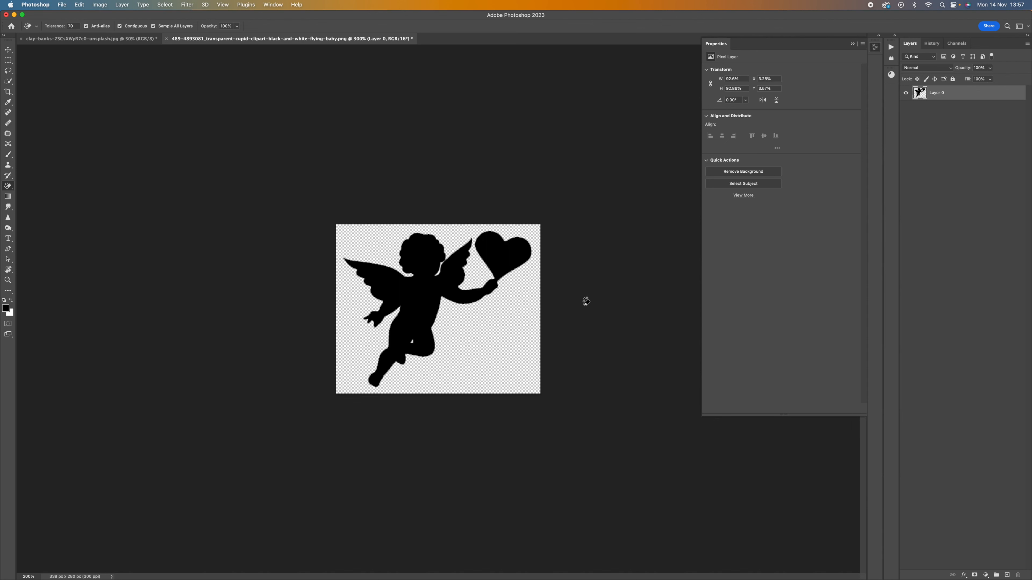
Revert the cupid image to its original opened state and erase its white background with the Magic Eraser.
left_click(932, 43)
left_click(934, 57)
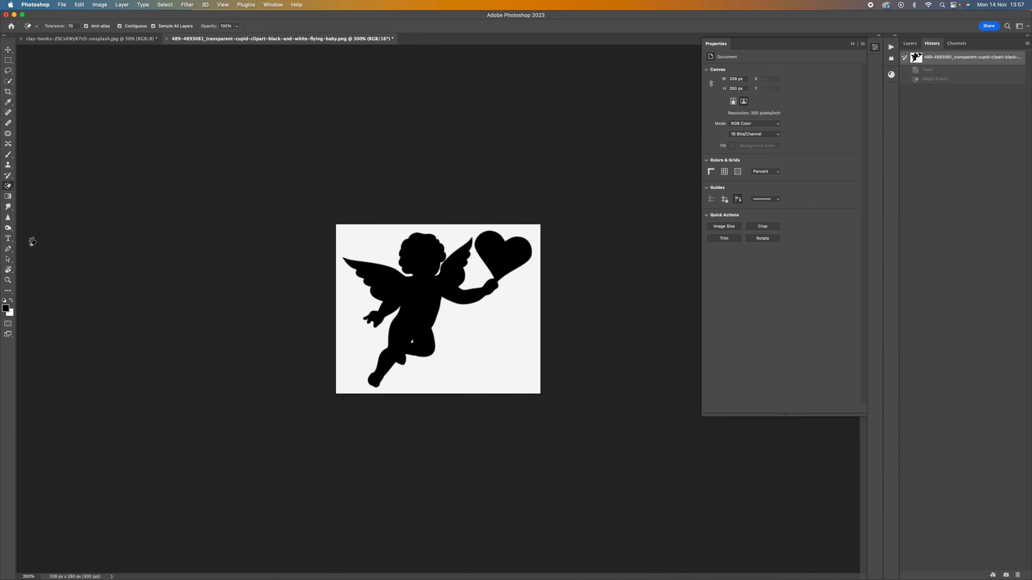
mouse_move(6, 187)
left_mouse_down()
mouse_move(45, 187)
mouse_move(52, 200)
left_mouse_up()
left_click(484, 355)
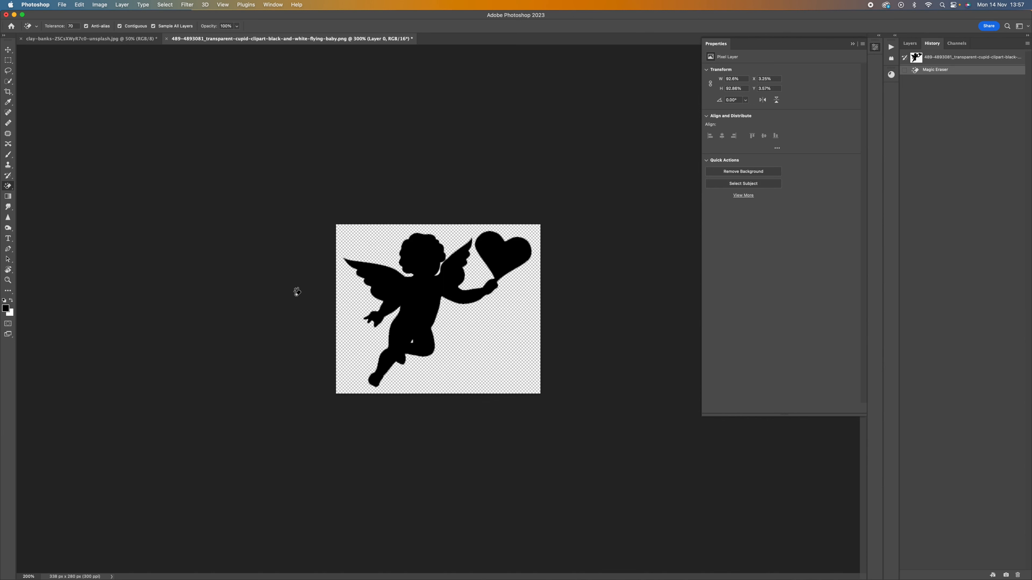
Move the cut-out cupid into the cloudy landscape photo's document, accepting the different bit depth.
left_click(10, 51)
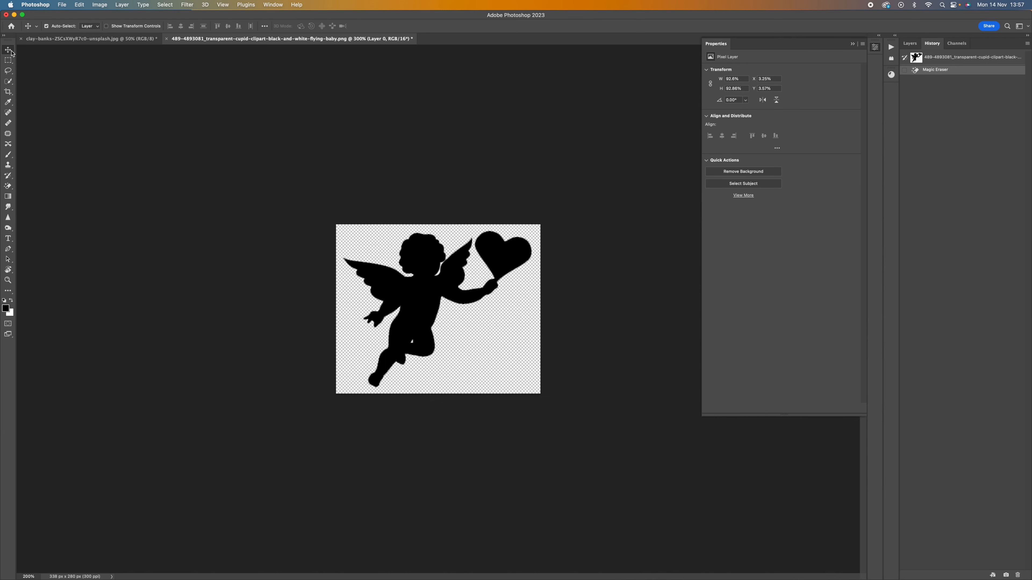
left_click_drag(429, 303, 474, 264)
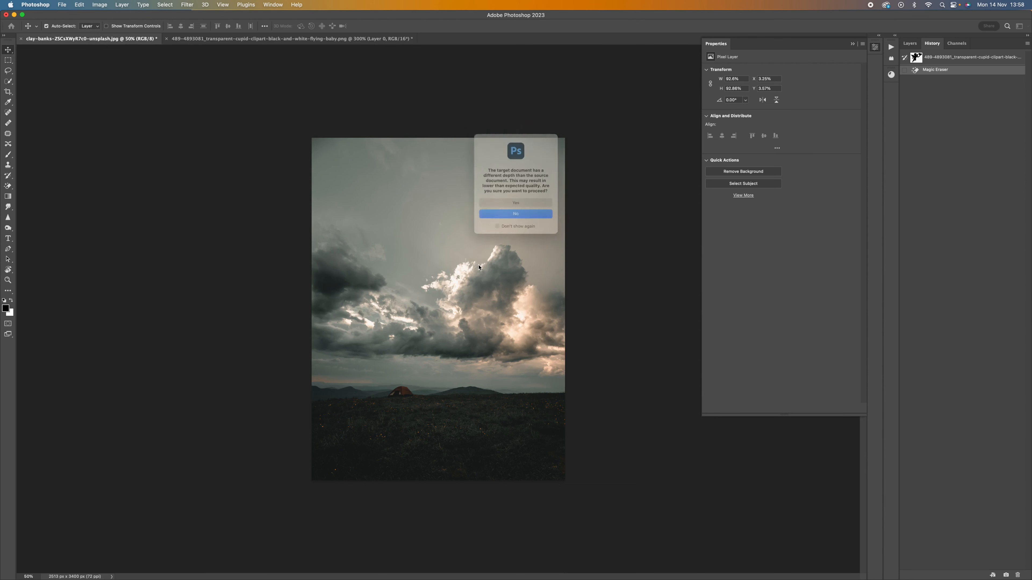
left_click(537, 208)
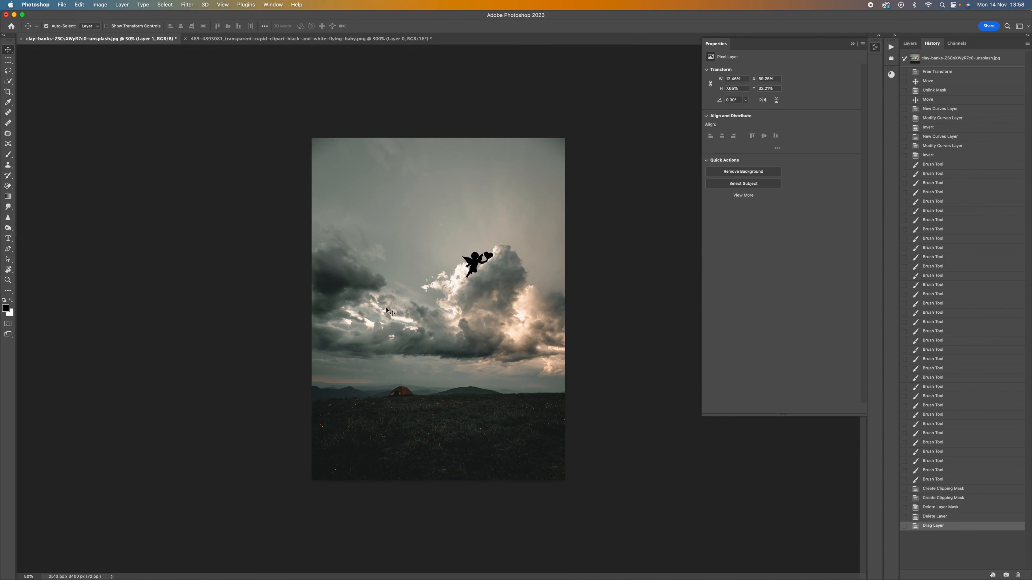
Scale the cupid up to about 349% with Free Transform and position it in the sky above the bright clouds.
key("super+t")
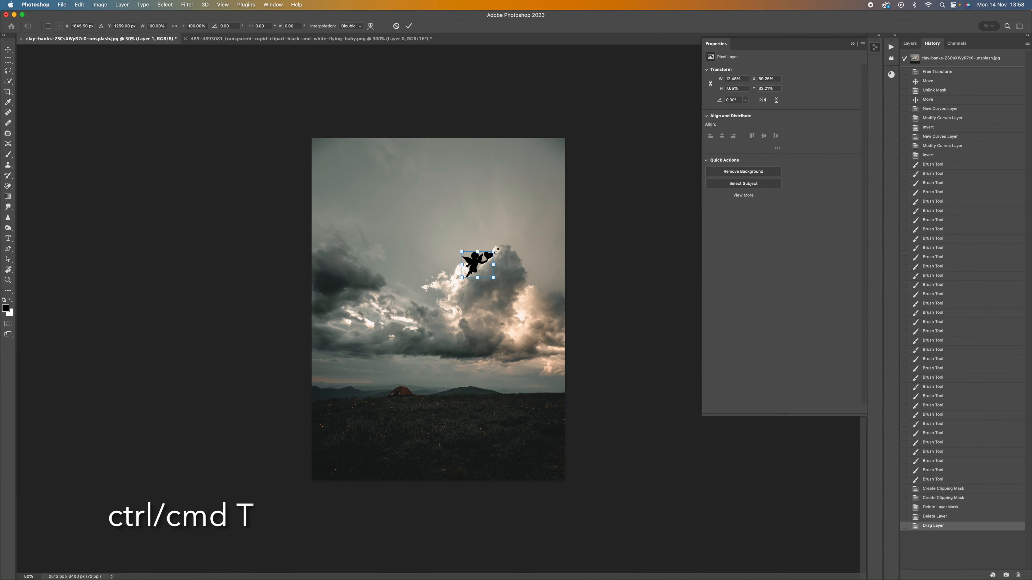
left_click_drag(495, 250, 579, 188)
left_click_drag(537, 233, 488, 226)
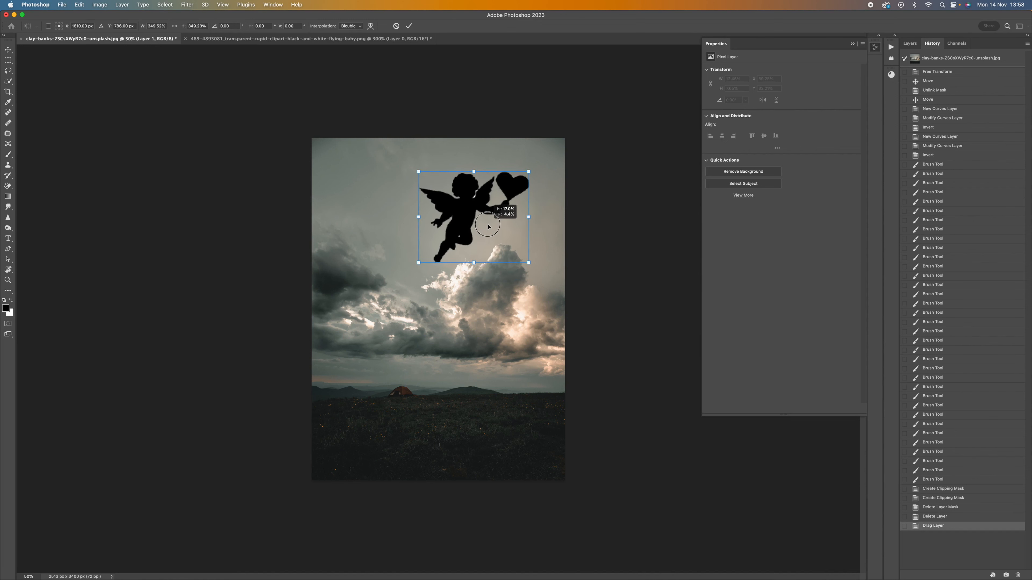
key("Return")
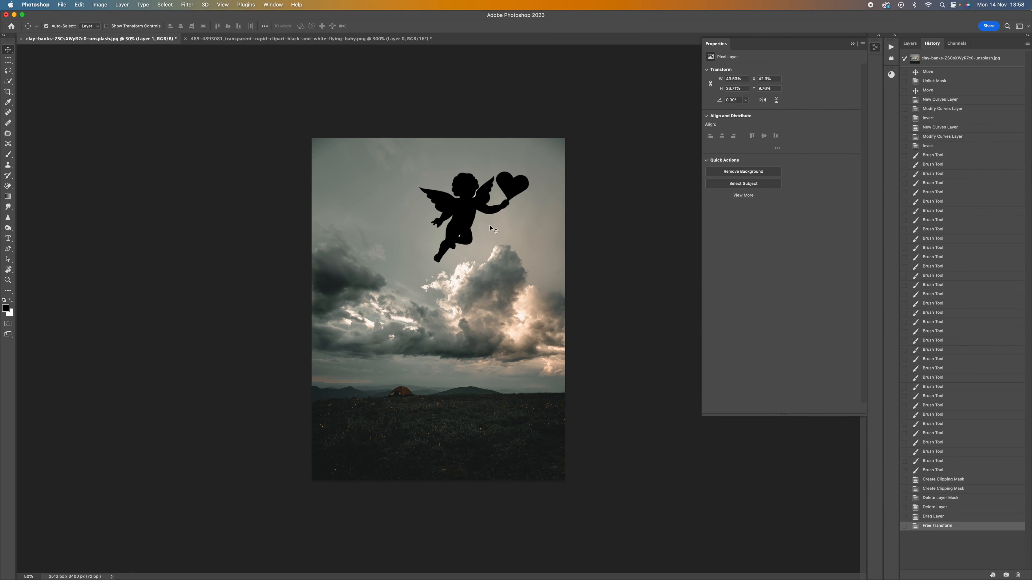
Rename the cupid layer to "heart" and put it in a new group.
left_click(912, 47)
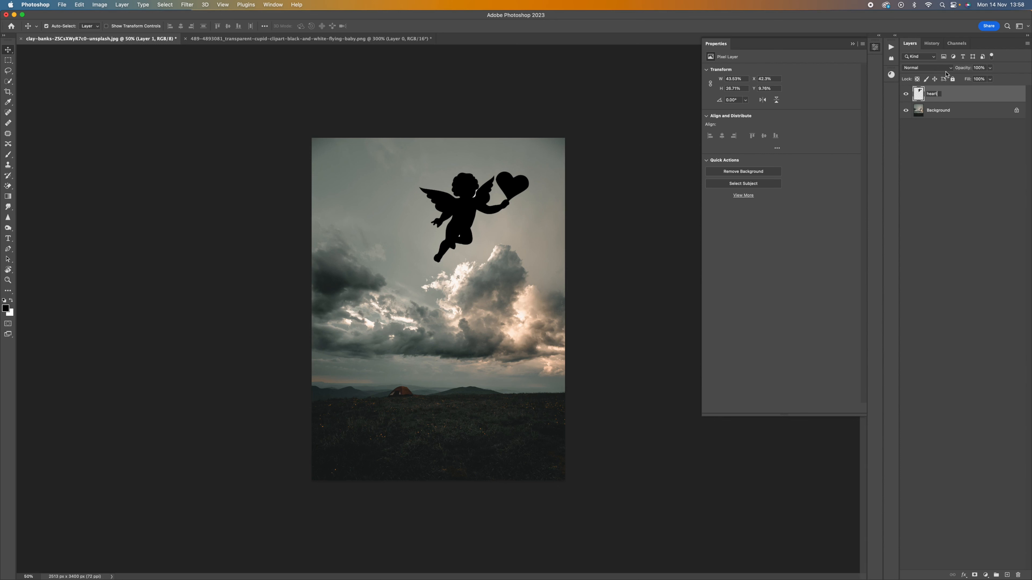
key("Return")
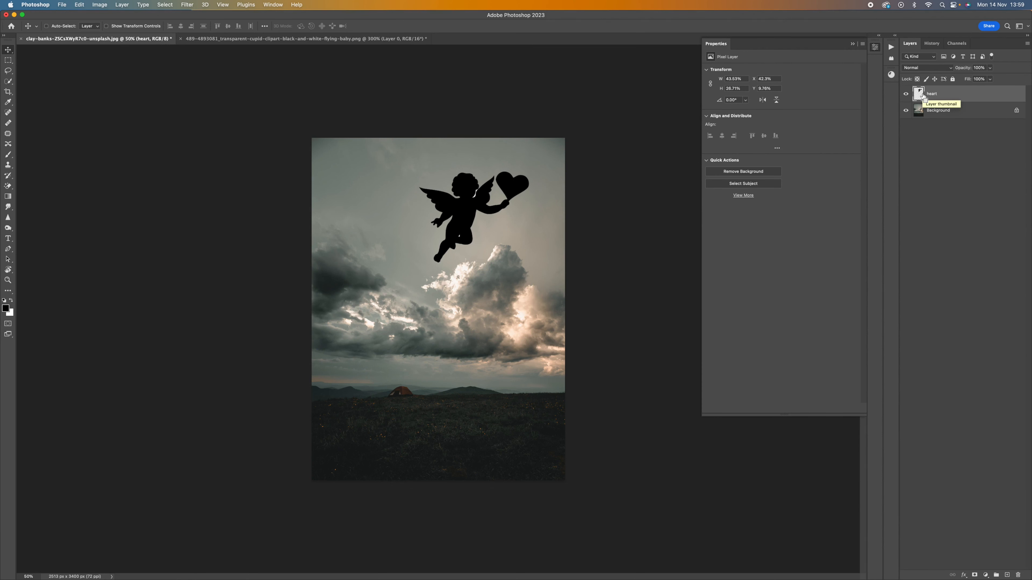
key("super+g")
left_click(927, 144)
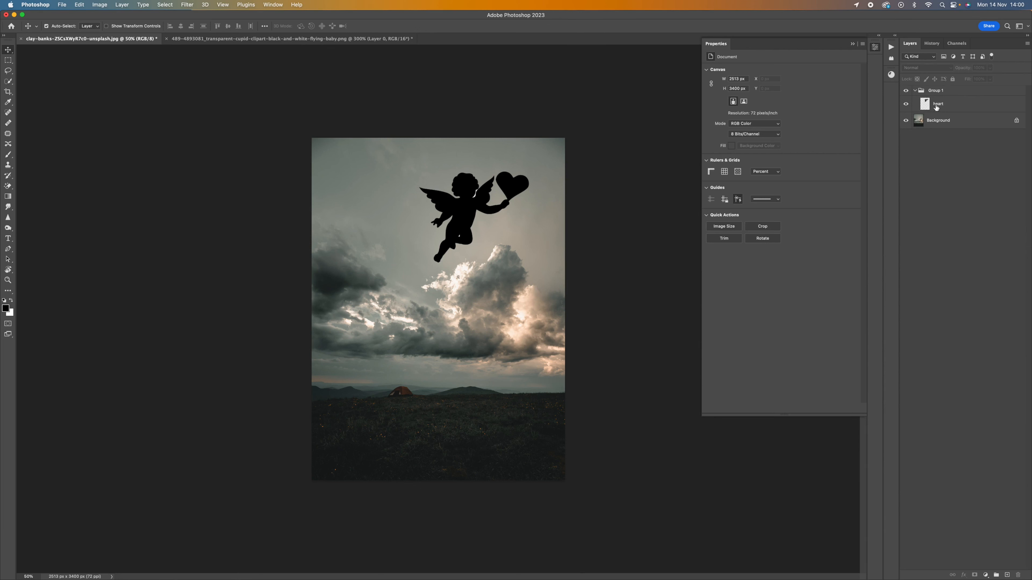
Load the heart layer's outline as a selection and add it to Group 1 as a layer mask.
left_click(924, 105)
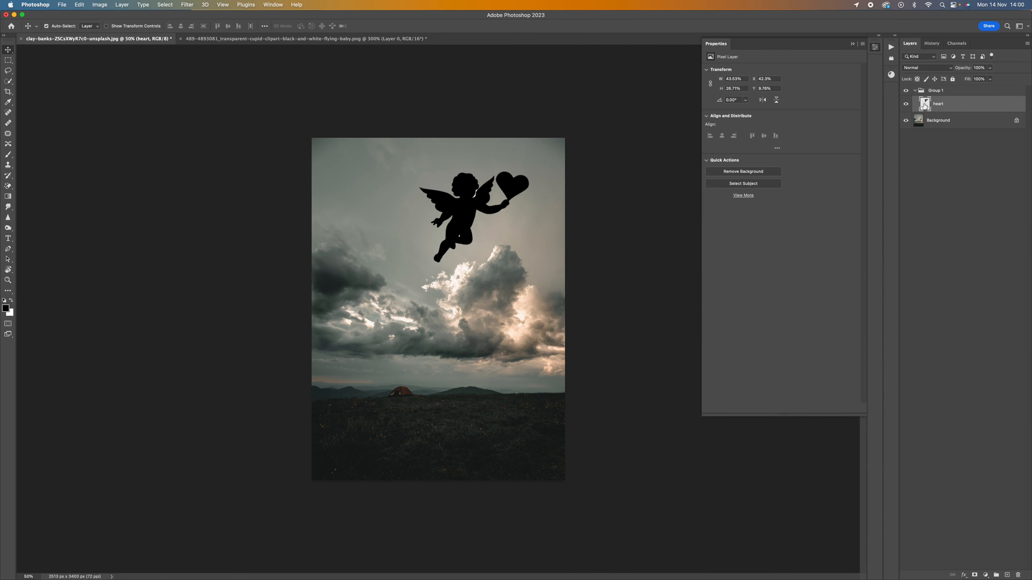
left_click(924, 104, "super")
left_click(945, 92)
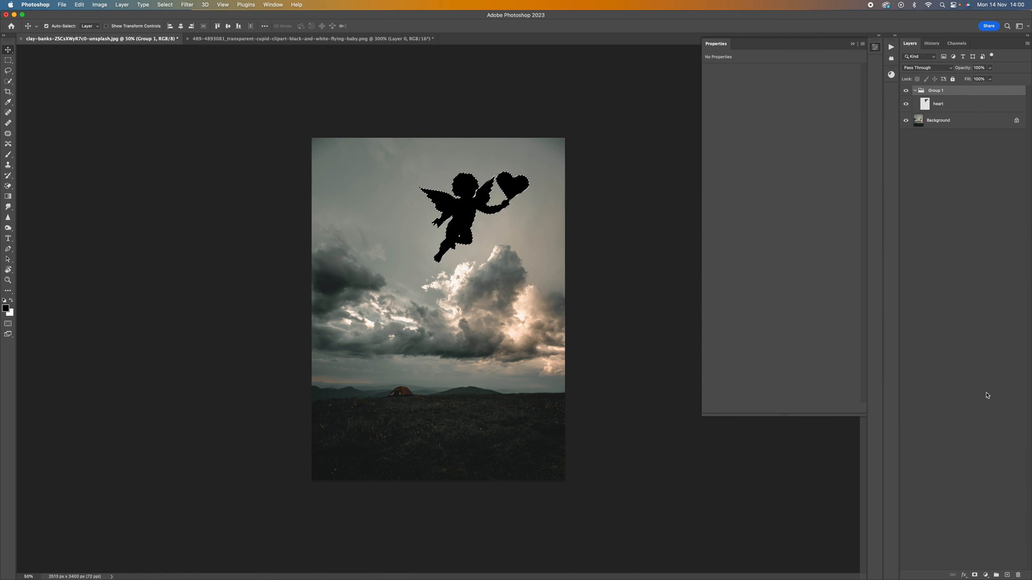
left_click(974, 575)
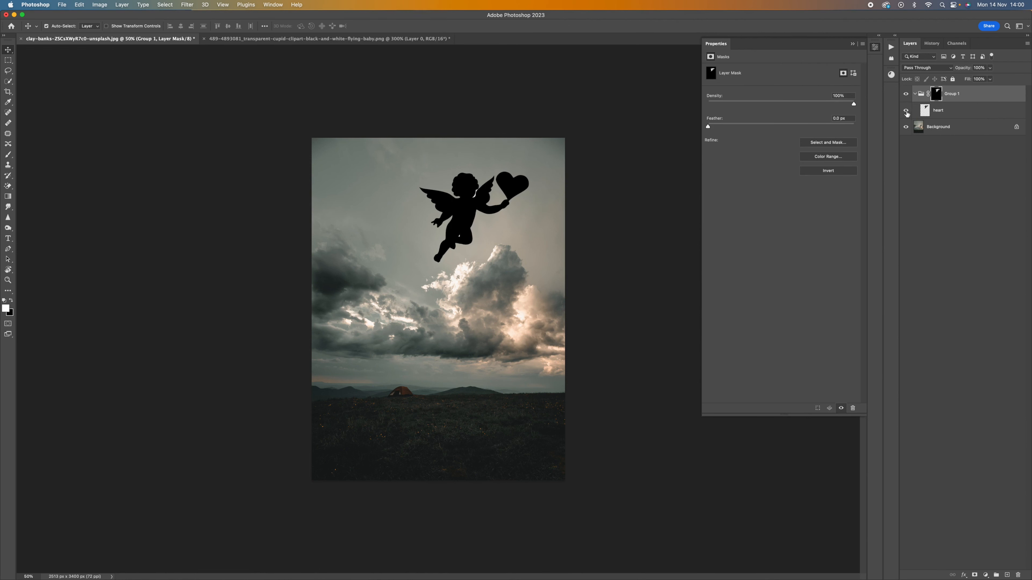
Hide the heart layer and add a new white-filled layer above it inside Group 1.
left_click(906, 111)
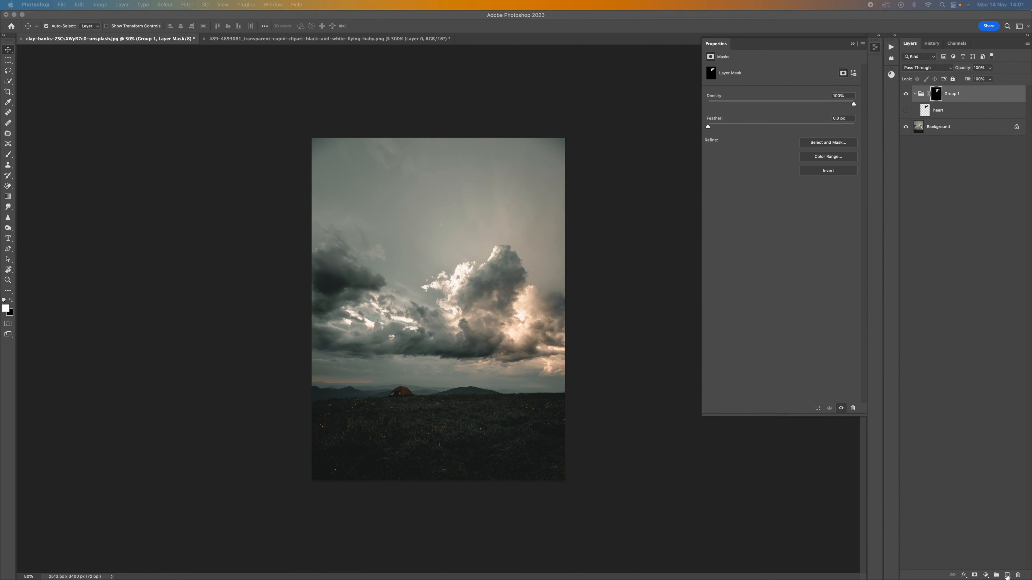
left_click(1007, 575)
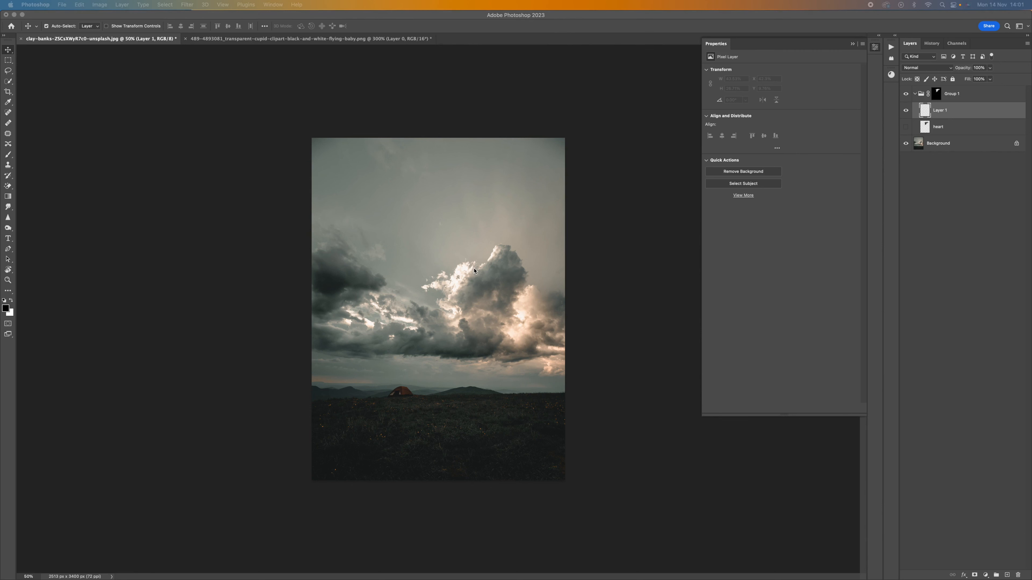
key("super+BackSpace")
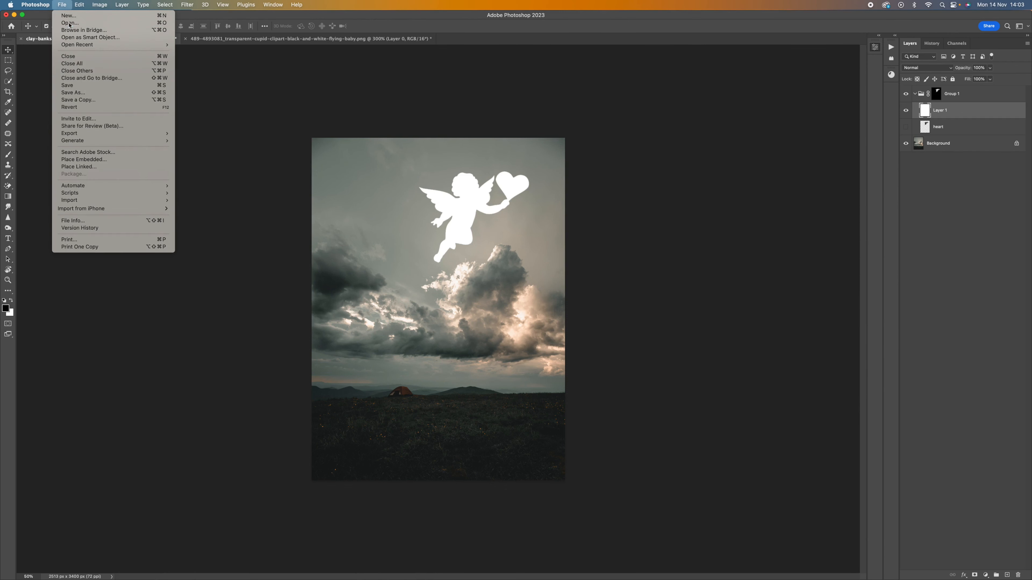
Open the Desktop JPEG showing a single white cloud on a blue sky.
left_click(67, 24)
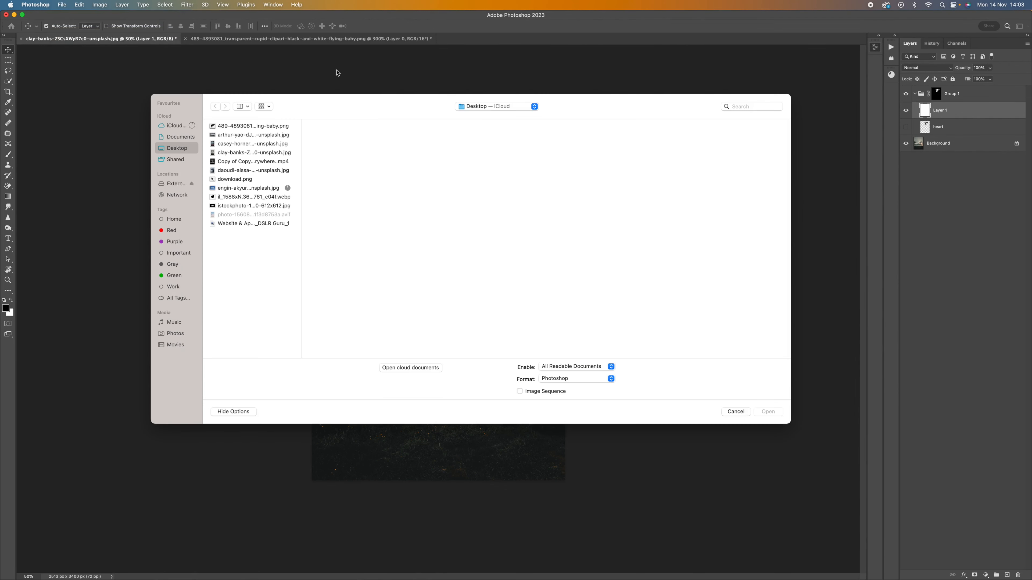
left_click(255, 189)
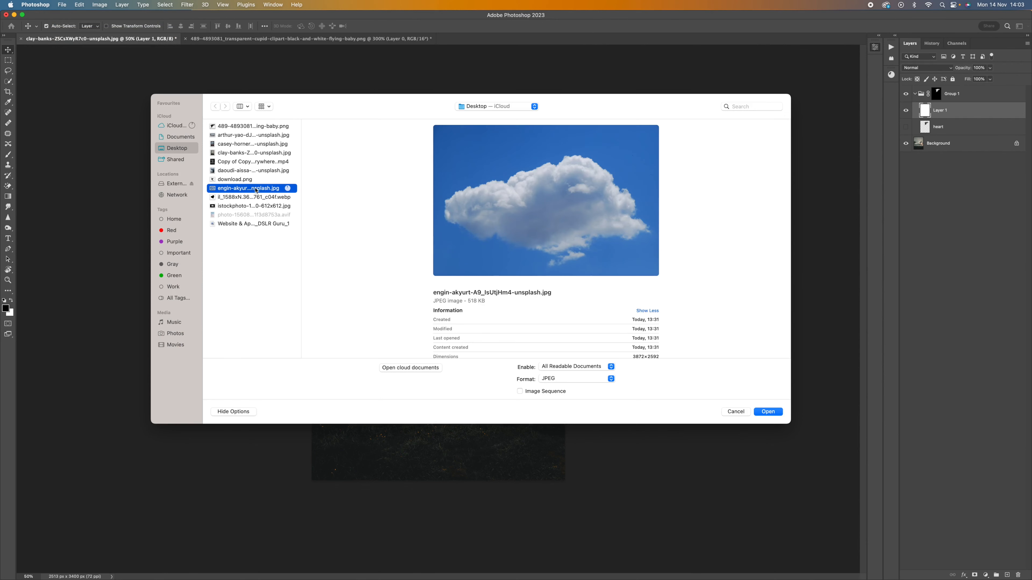
left_click(767, 414)
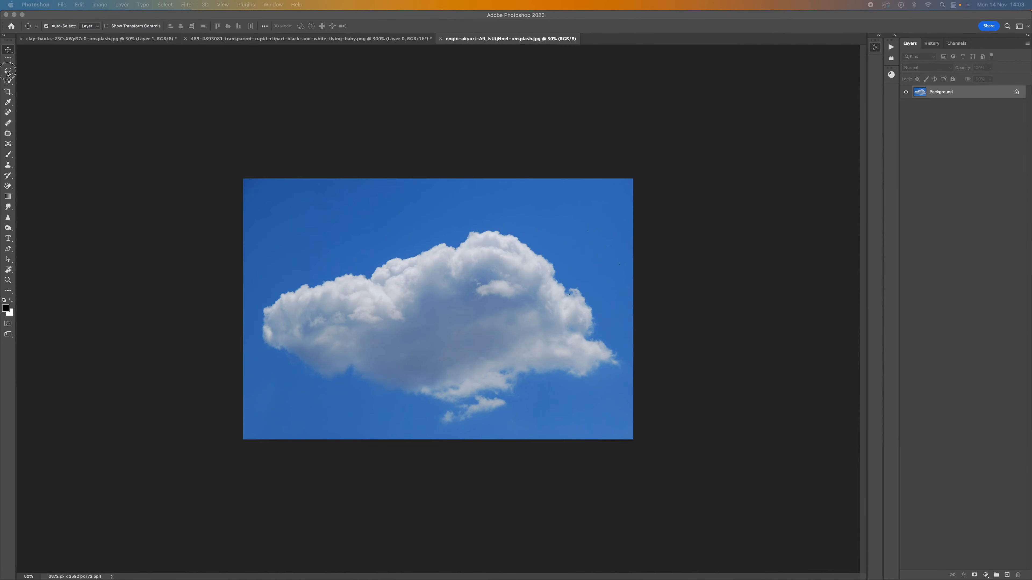
Lasso loosely around the cloud, copy the selection to a new layer, and hide the Background layer.
right_click(7, 73)
left_click(36, 71)
mouse_move(369, 264)
left_mouse_down()
mouse_move(297, 281)
mouse_move(264, 301)
mouse_move(269, 355)
mouse_move(407, 404)
mouse_move(503, 417)
mouse_move(625, 356)
mouse_move(580, 278)
mouse_move(546, 252)
mouse_move(459, 232)
mouse_move(378, 258)
left_mouse_up()
key("cmd+j")
left_click(906, 105)
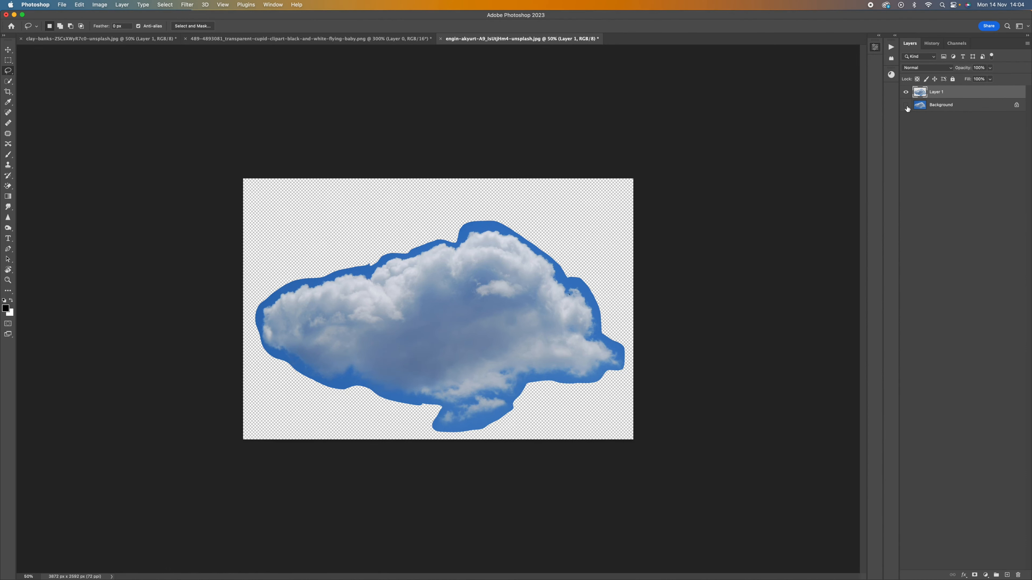
Compare the cloud's Red, Green and Blue channels and duplicate the Red channel.
left_click(965, 46)
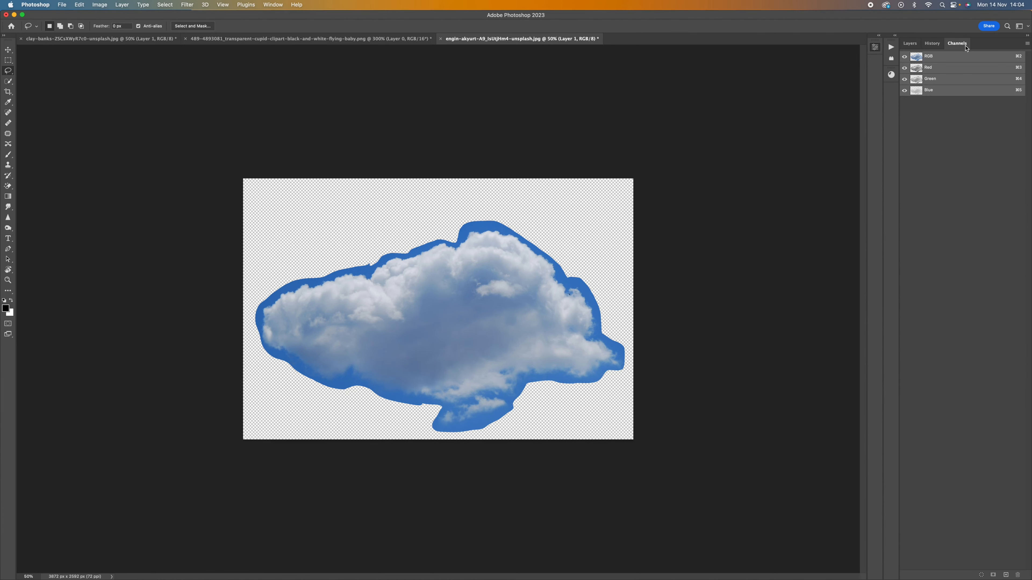
left_click(941, 71)
left_click(940, 85)
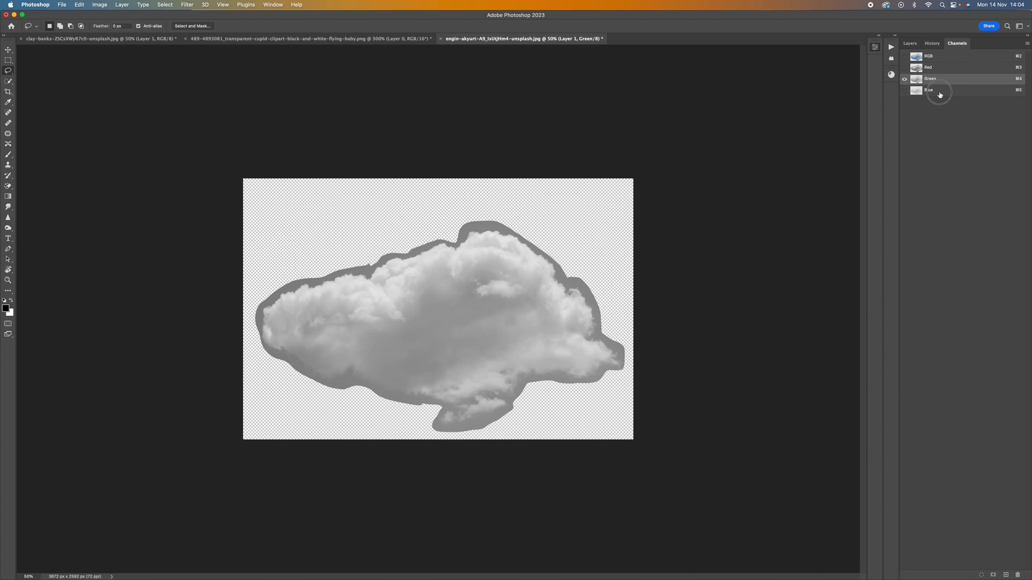
left_click(939, 94)
left_click(938, 68)
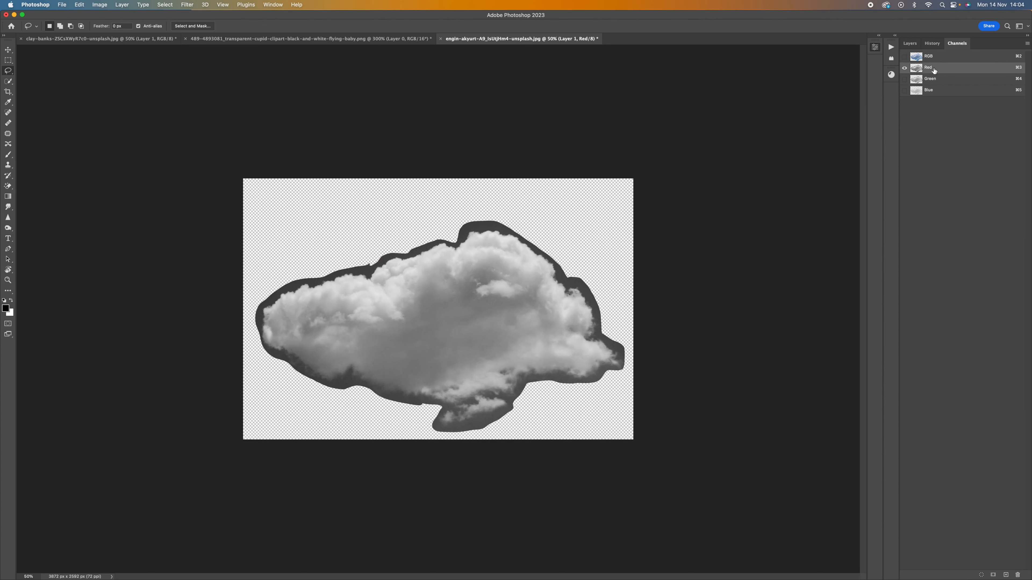
left_click_drag(933, 69, 1006, 575)
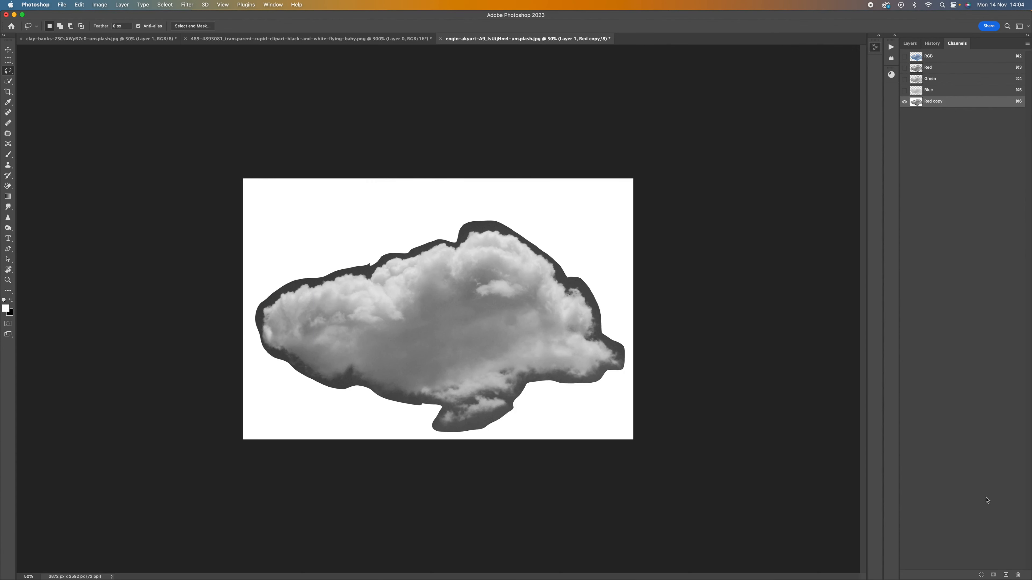
Apply Levels to the Red copy channel with input values 77, 1.25 and 98 to turn the cloud white and its rim black.
left_click(100, 4)
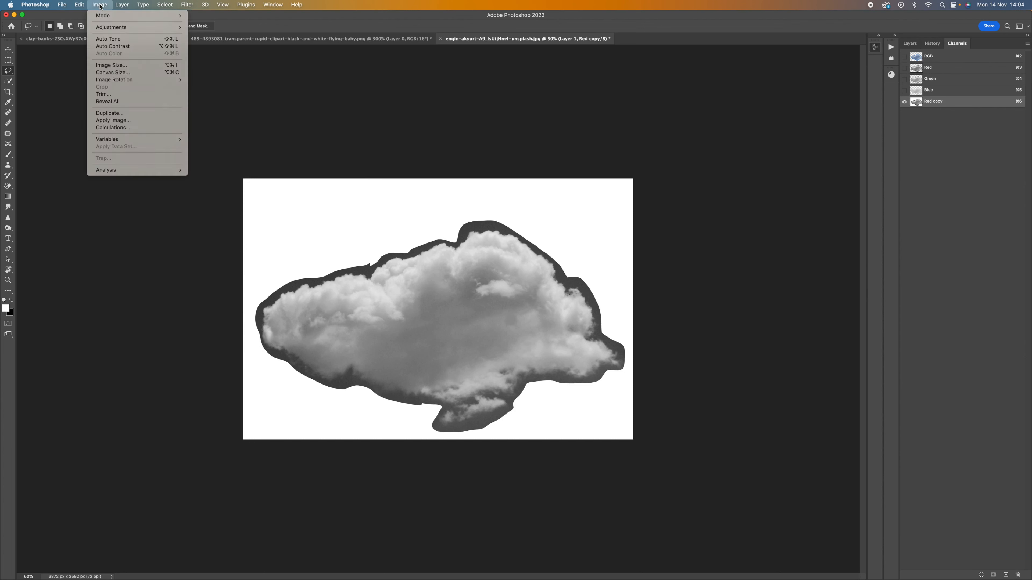
mouse_move(105, 27)
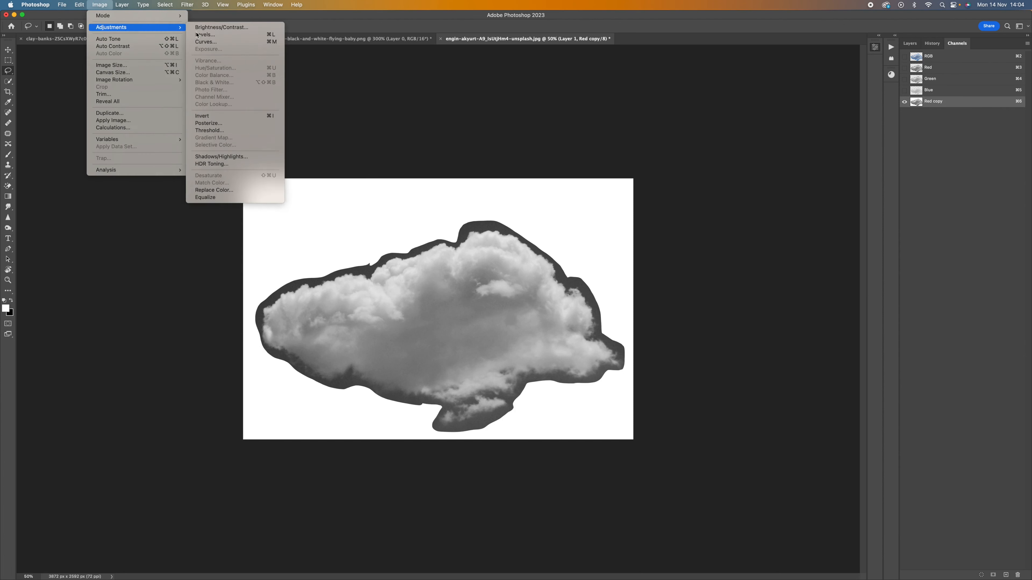
left_click(238, 36)
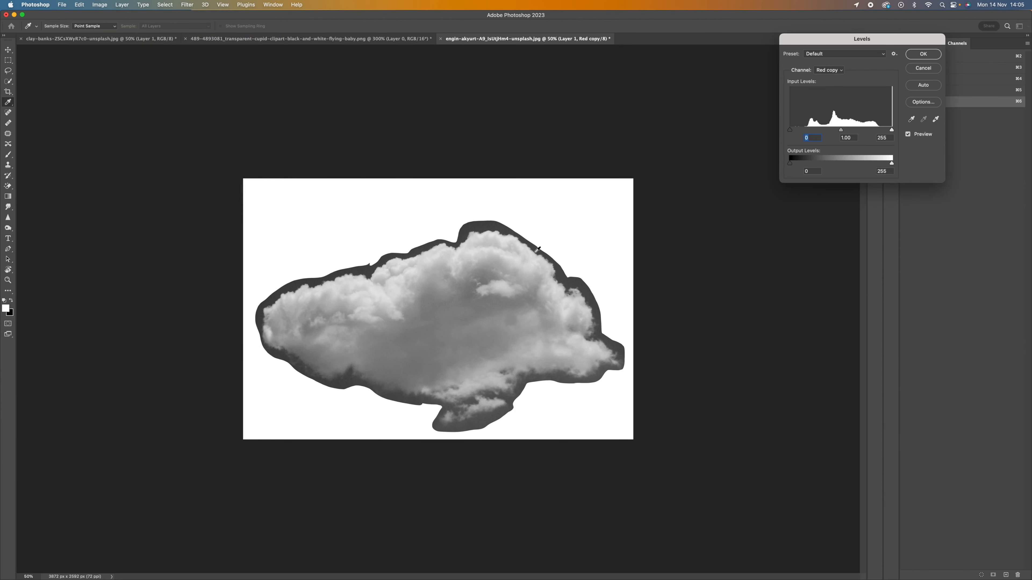
left_click_drag(790, 130, 798, 130)
left_click_drag(799, 131, 826, 130)
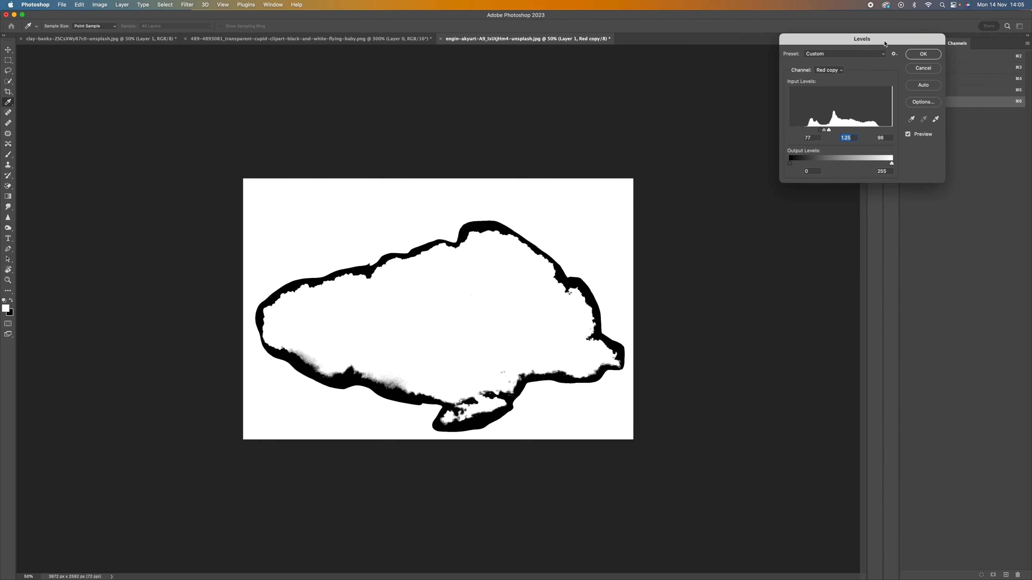
left_click_drag(885, 43, 862, 49)
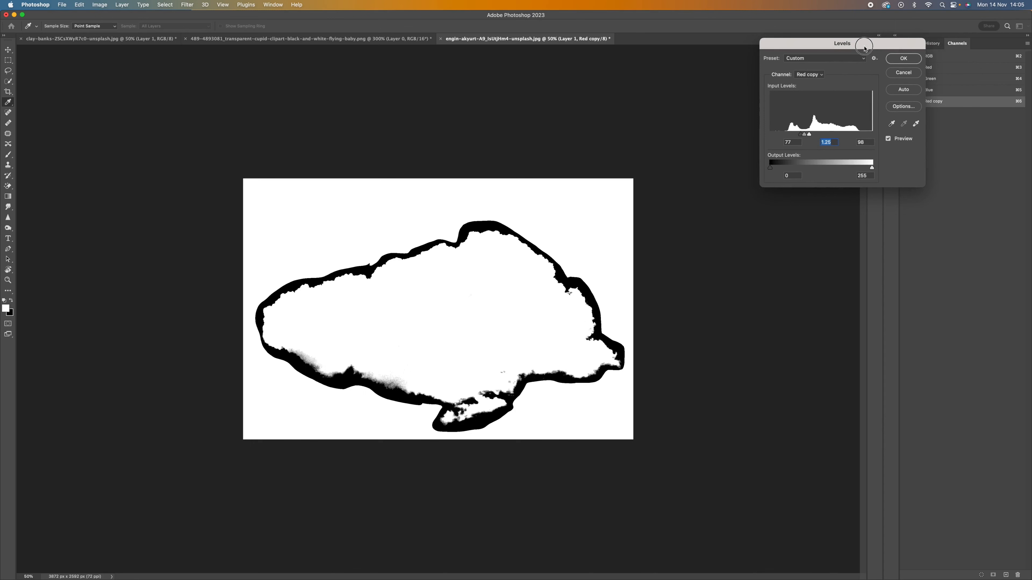
left_click(901, 60)
Lasso along the black rim around the cloud, invert the selection, fill the outer area with black, and deselect.
key("l")
mouse_move(451, 245)
left_mouse_down()
mouse_move(298, 284)
mouse_move(260, 311)
mouse_move(263, 344)
mouse_move(337, 385)
left_mouse_up()
left_click_drag(457, 244, 458, 243)
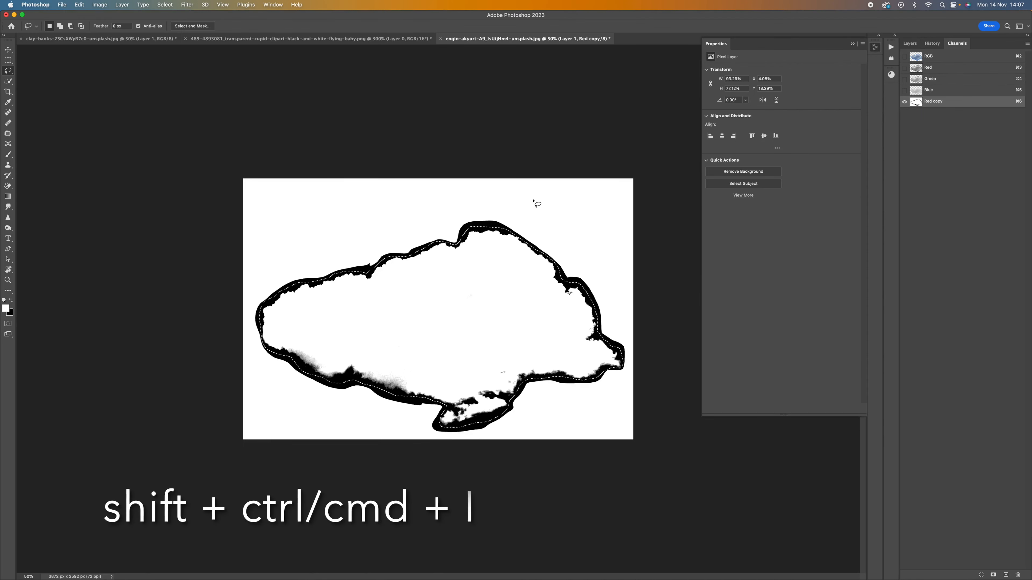
key("shift+super+i")
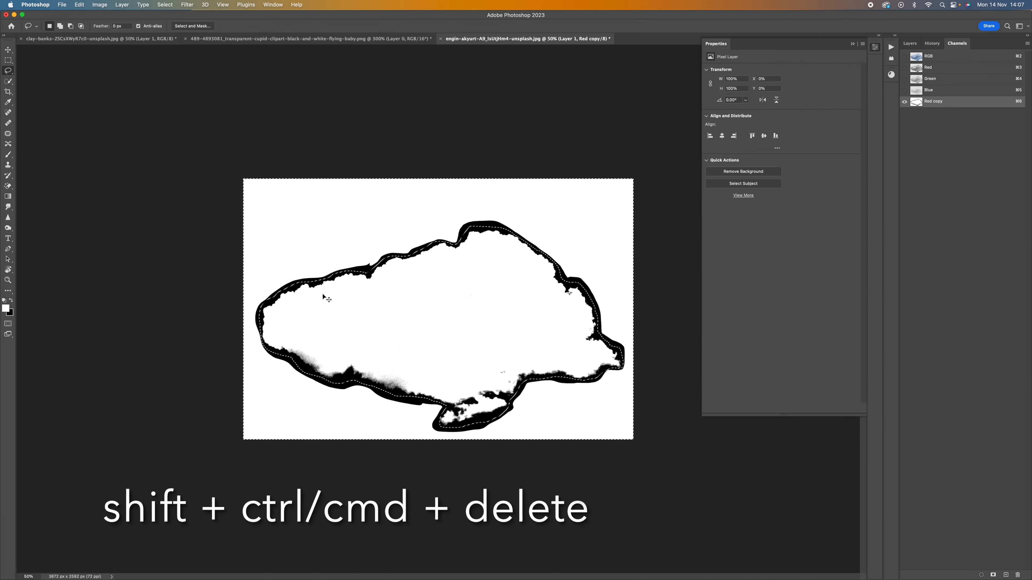
key("shift+super+BackSpace")
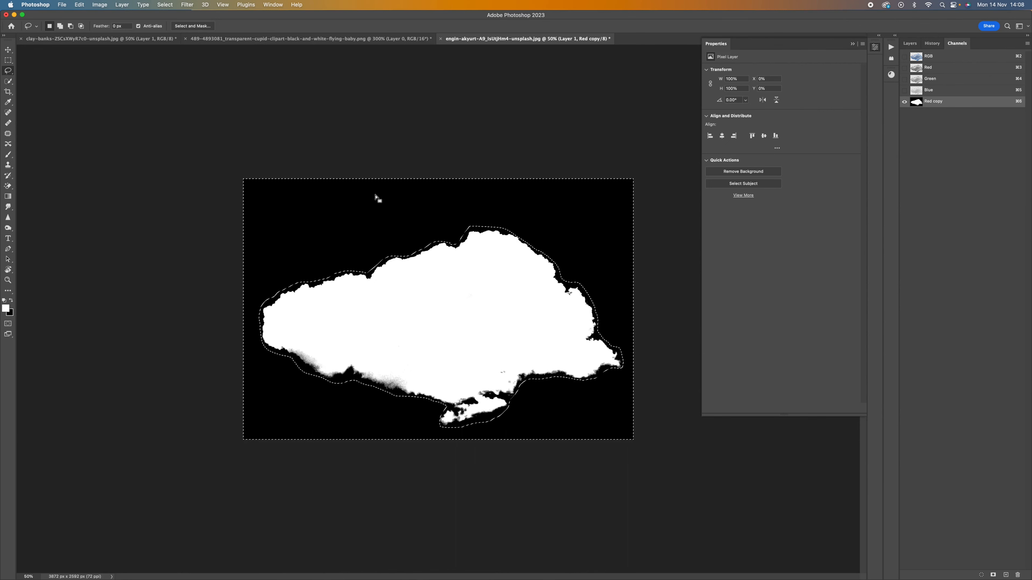
key("super+d")
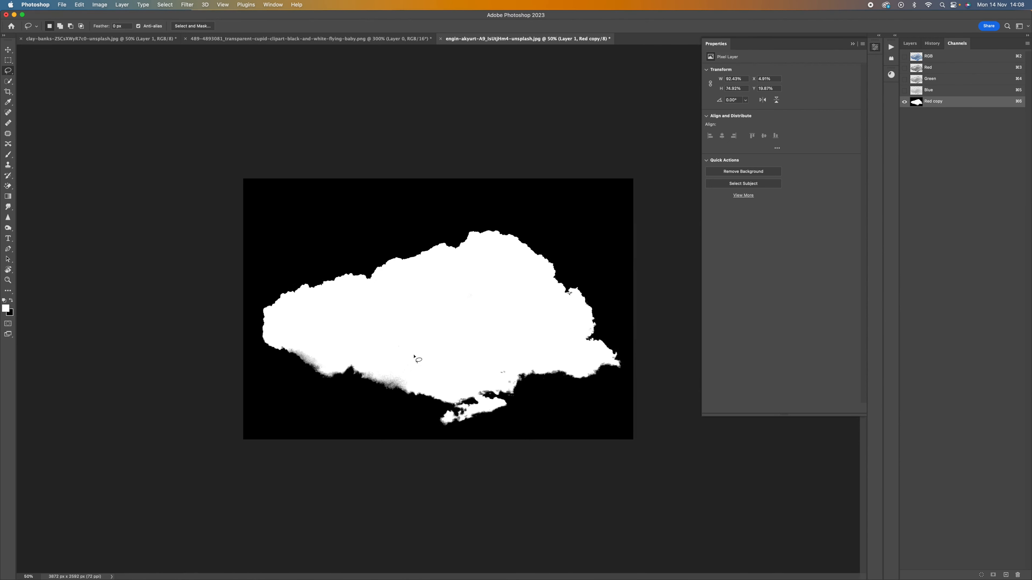
Load the Red copy channel as a selection and duplicate Layer 1.
left_click(917, 105, "super")
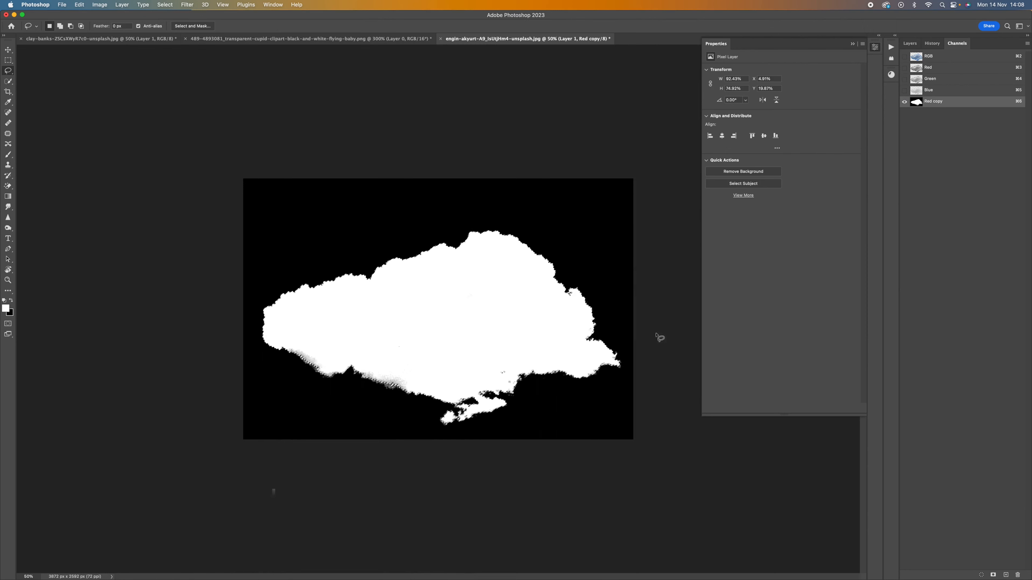
left_click(910, 44)
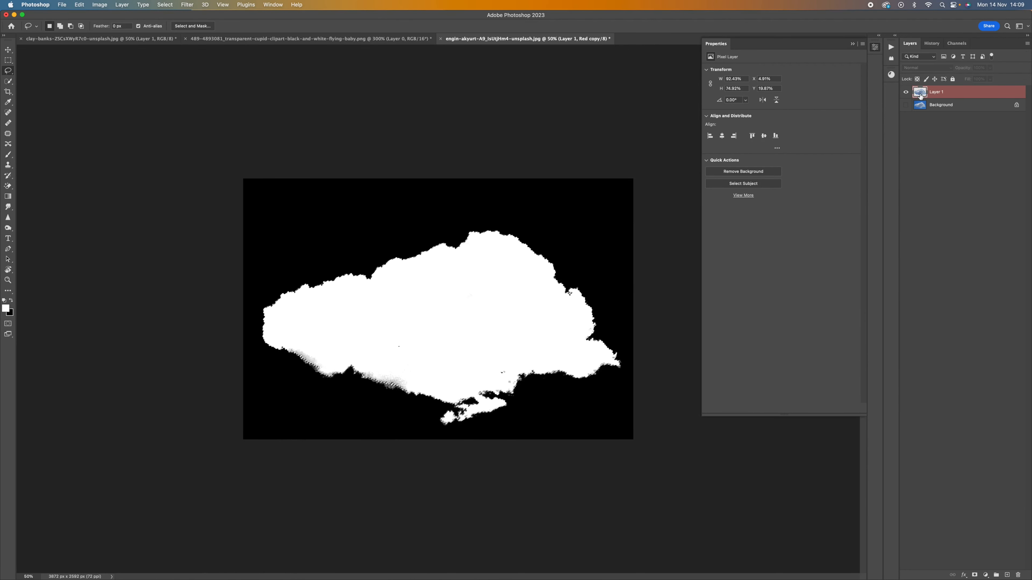
key("super+j")
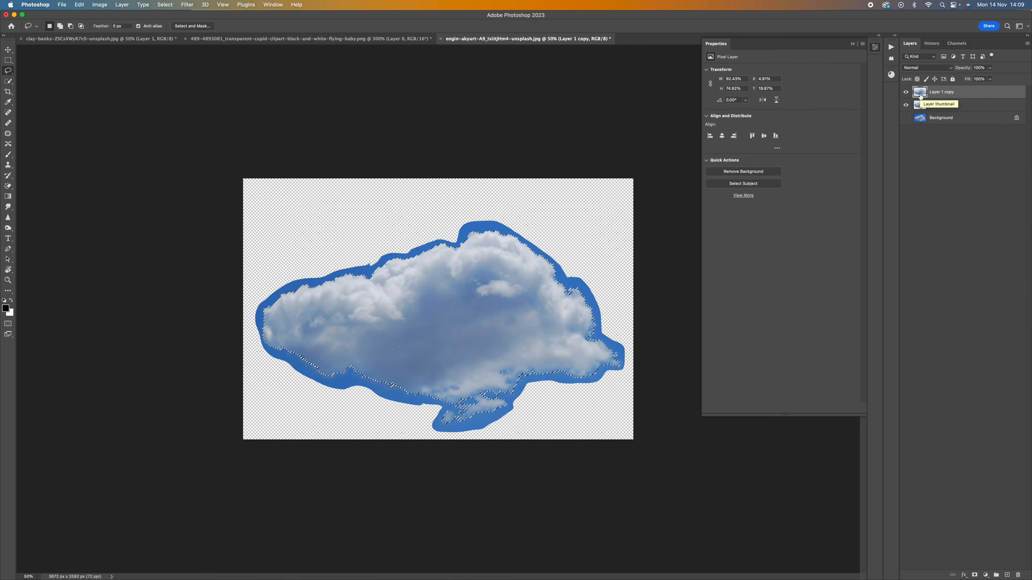
Shift the selected cloud slightly on Layer 1 copy with the Move tool.
key("v")
left_click(515, 293)
left_click_drag(514, 293, 520, 244)
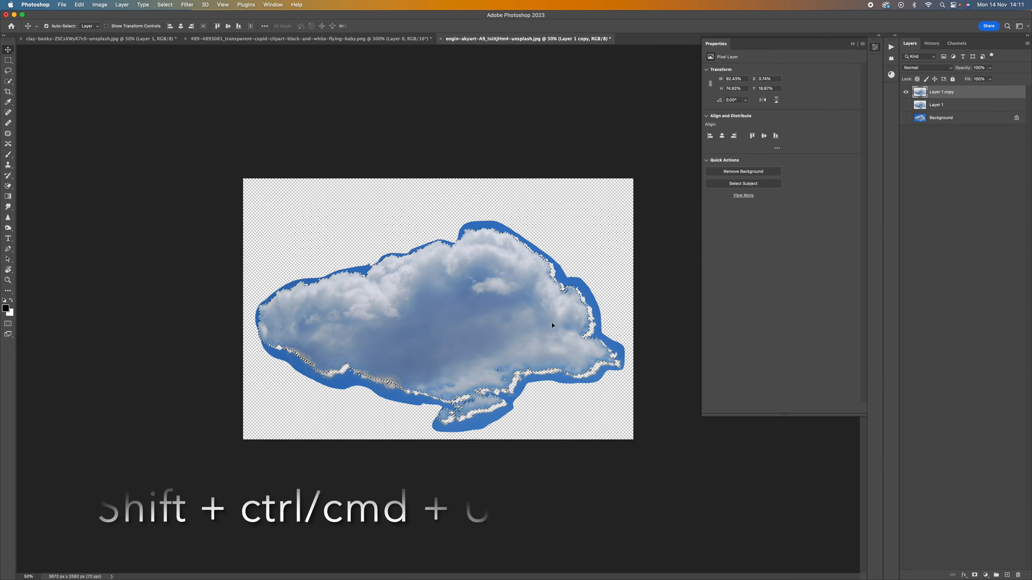
Convert the selected cloud to inverted grayscale and define it as a brush preset named CLOUD 1.
key("shift+super+u")
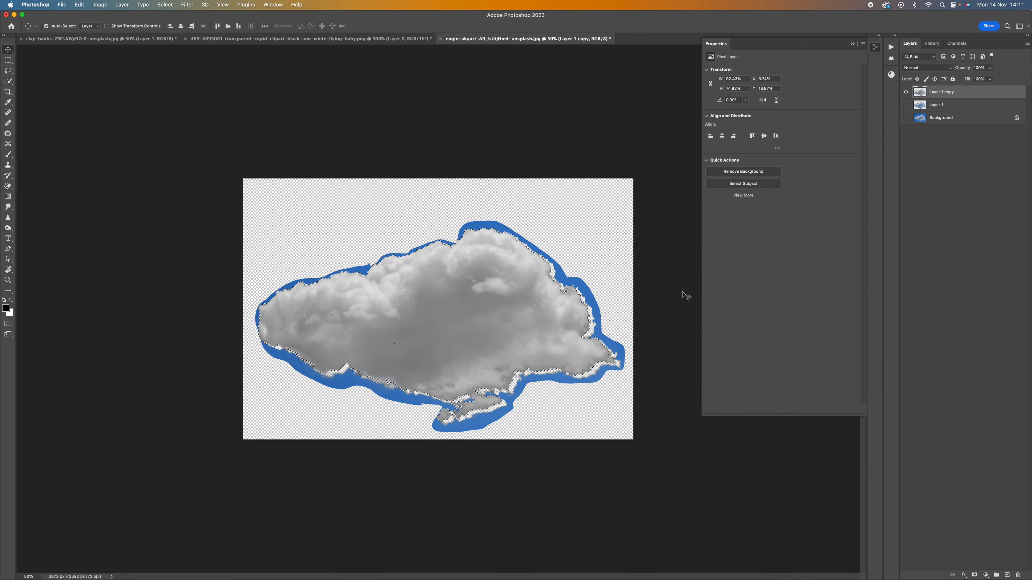
key("super+i")
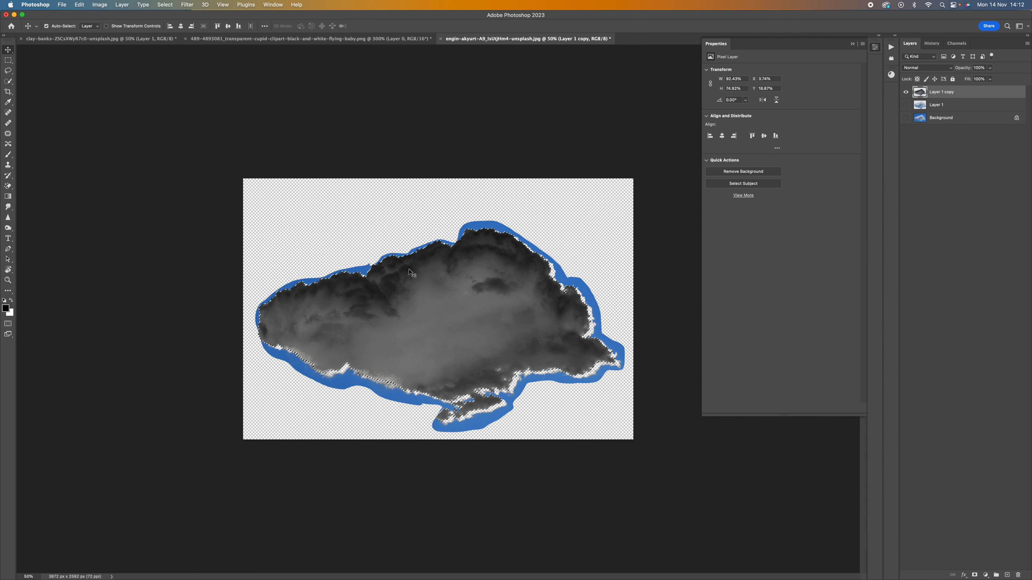
left_click(78, 5)
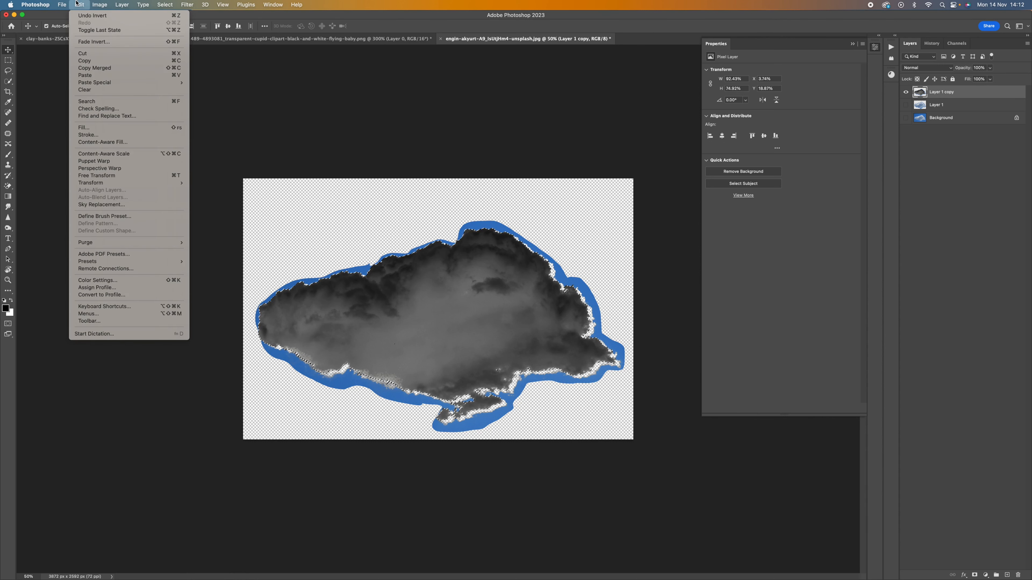
left_click(129, 216)
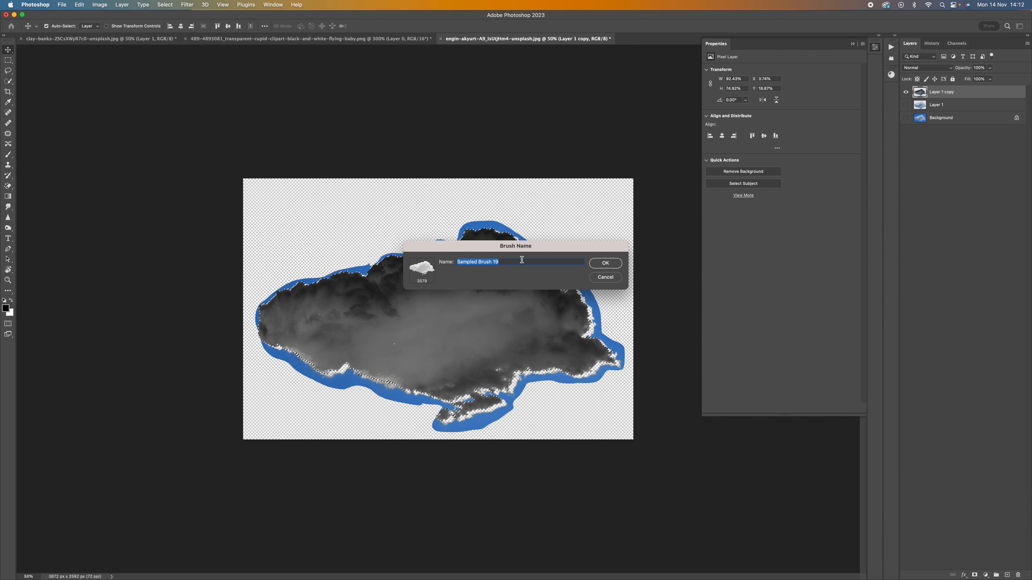
type("CLOUD 1")
key("Return")
With the Brush tool active, switch to the clay-banks sky document and target Group 1's layer mask.
key("b")
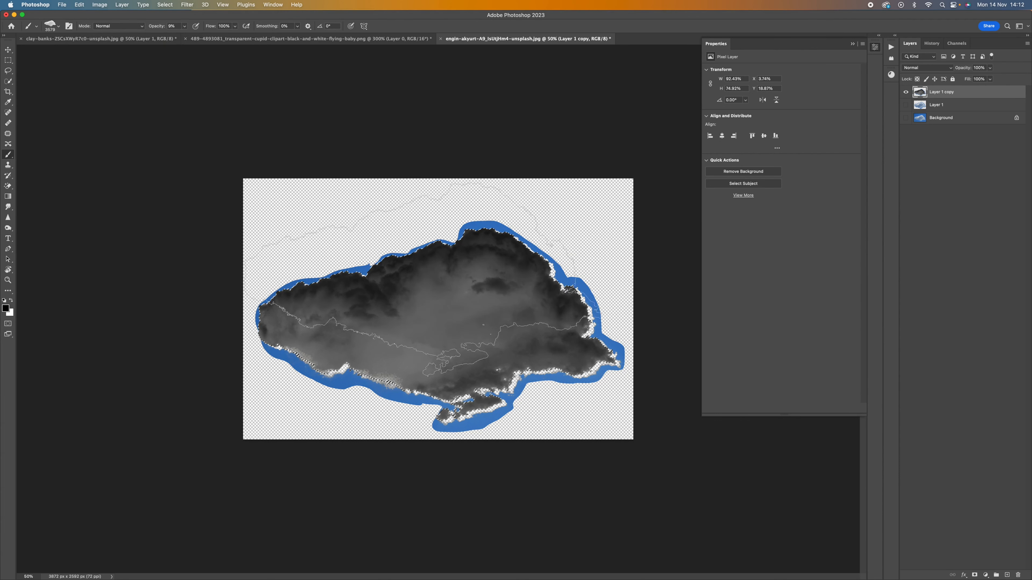
left_click(70, 39)
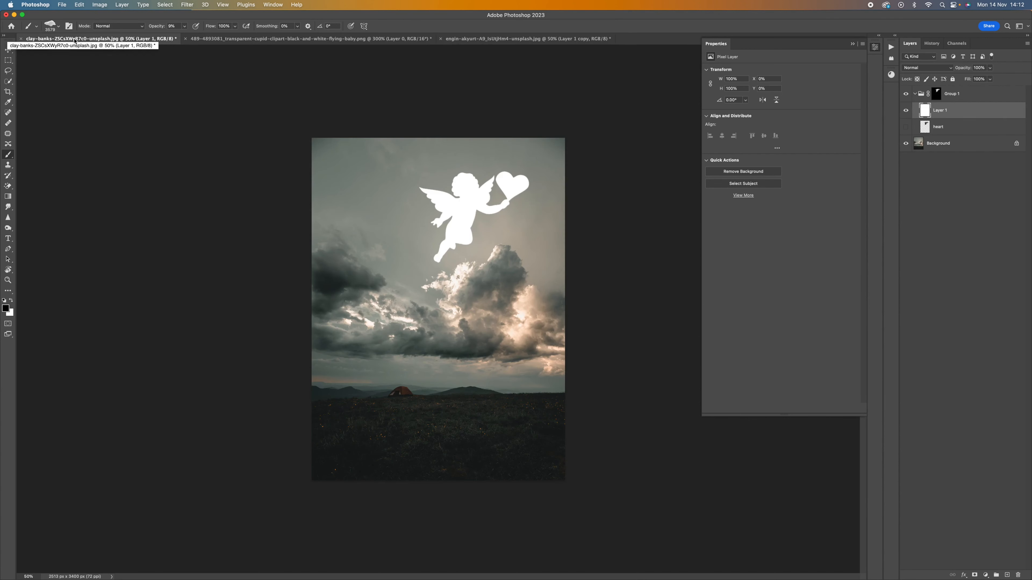
left_click(938, 95)
left_click(938, 94, "super")
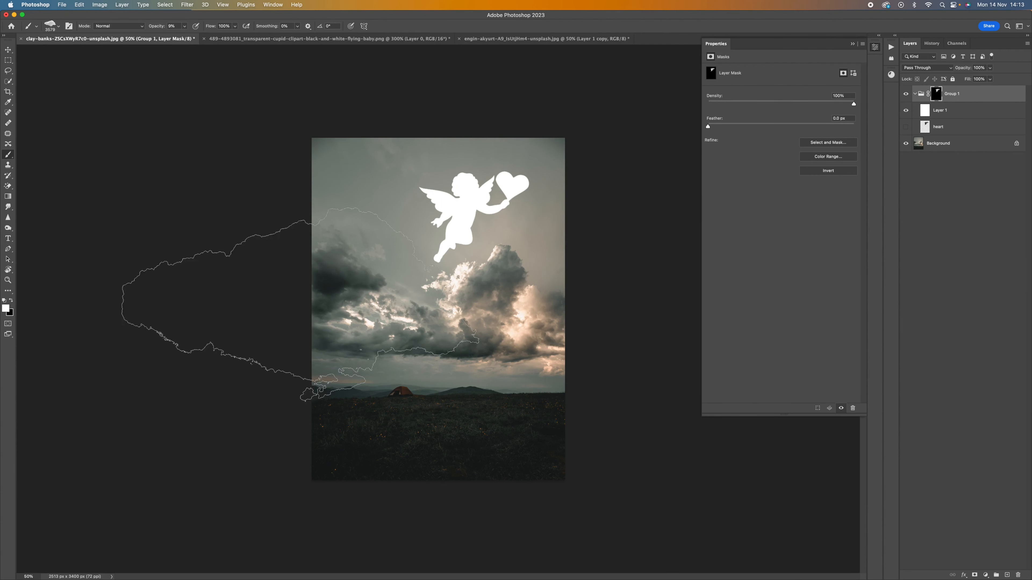
key("super+equal")
key("super+equal")
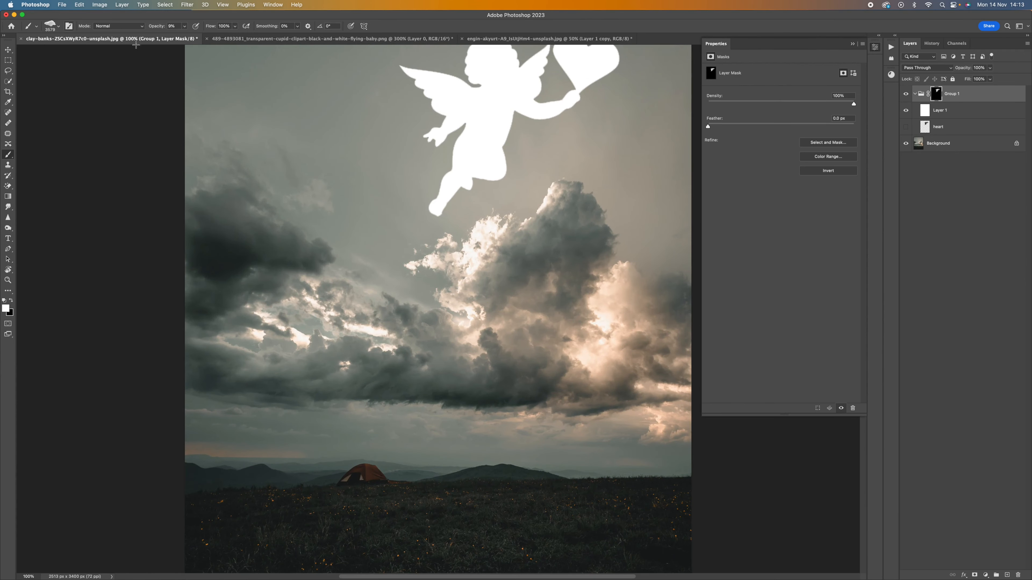
Set the cloud brush to a size of 125 px and an opacity of 100%.
key("bracketleft")
key("bracketleft")
key("bracketleft")
key("bracketleft")
key("bracketleft")
key("bracketleft")
key("bracketleft")
key("bracketleft")
key("bracketleft")
key("bracketleft")
key("bracketleft")
key("bracketleft")
key("bracketleft")
key("bracketleft")
key("bracketleft")
key("bracketleft")
key("bracketleft")
key("bracketleft")
key("bracketleft")
key("bracketleft")
key("bracketleft")
key("bracketleft")
key("bracketleft")
key("bracketleft")
key("bracketleft")
key("bracketleft")
key("bracketleft")
key("bracketleft")
key("bracketleft")
key("bracketleft")
key("bracketleft")
key("bracketleft")
key("bracketleft")
key("bracketleft")
left_click(57, 28)
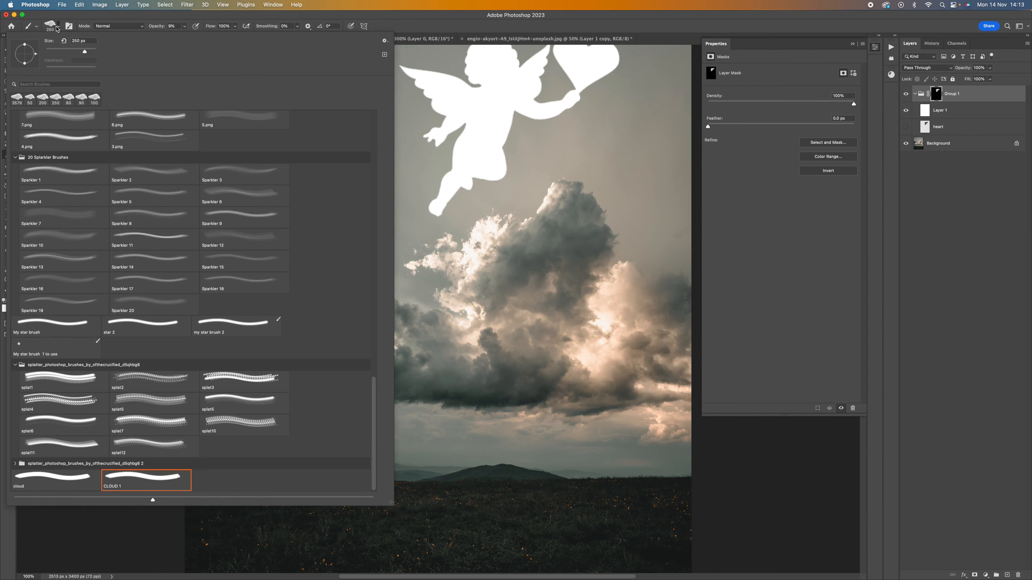
left_click_drag(86, 52, 72, 52)
left_click(93, 20)
key("bracketright")
mouse_move(400, 176)
left_mouse_down()
mouse_move(391, 156)
mouse_move(393, 170)
left_mouse_up()
left_click_drag(184, 27, 290, 59)
Try a few cloud dabs on the group mask around the cupid and undo them.
mouse_move(393, 185)
left_mouse_down()
mouse_move(396, 165)
mouse_move(391, 173)
left_mouse_up()
left_click(393, 181)
left_click(388, 208)
left_click(401, 235)
left_click(550, 165)
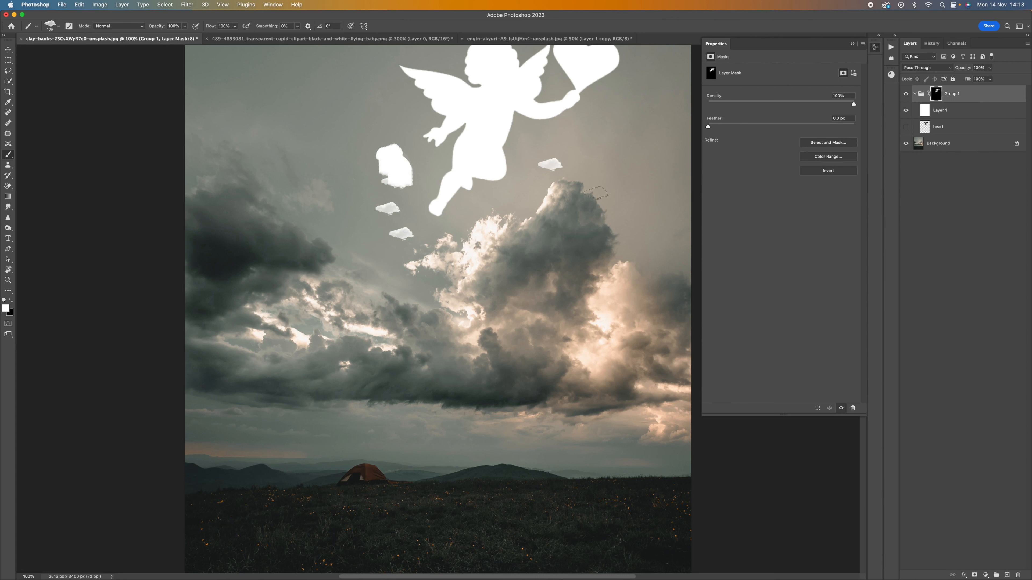
key("super+z")
key("super+z")
key("super+z")
key("super+z")
key("super+z")
key("super+z")
key("super+z")
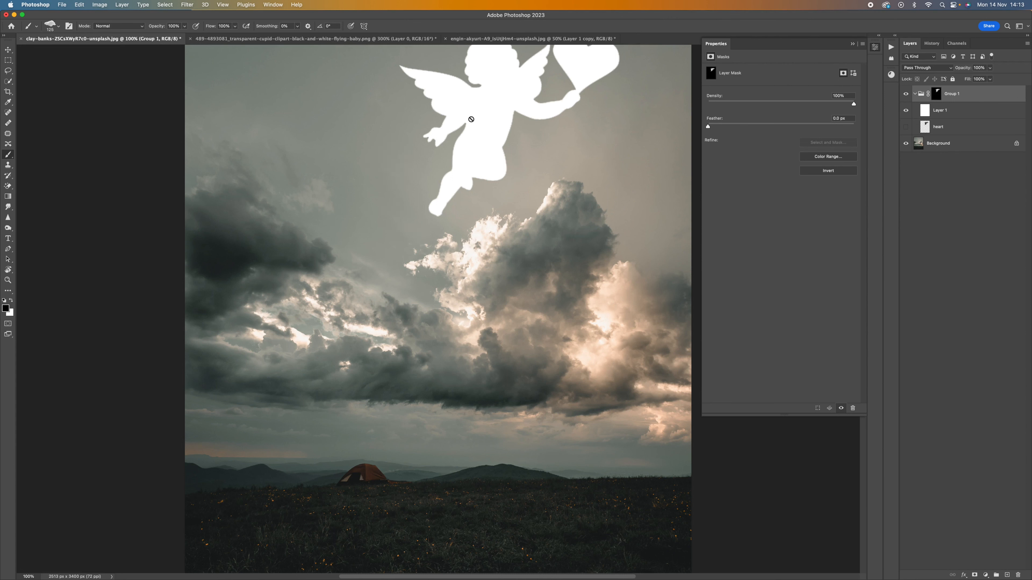
Target Group 1's mask again and open the brush settings for the CLOUD 1 preset.
left_click(936, 94)
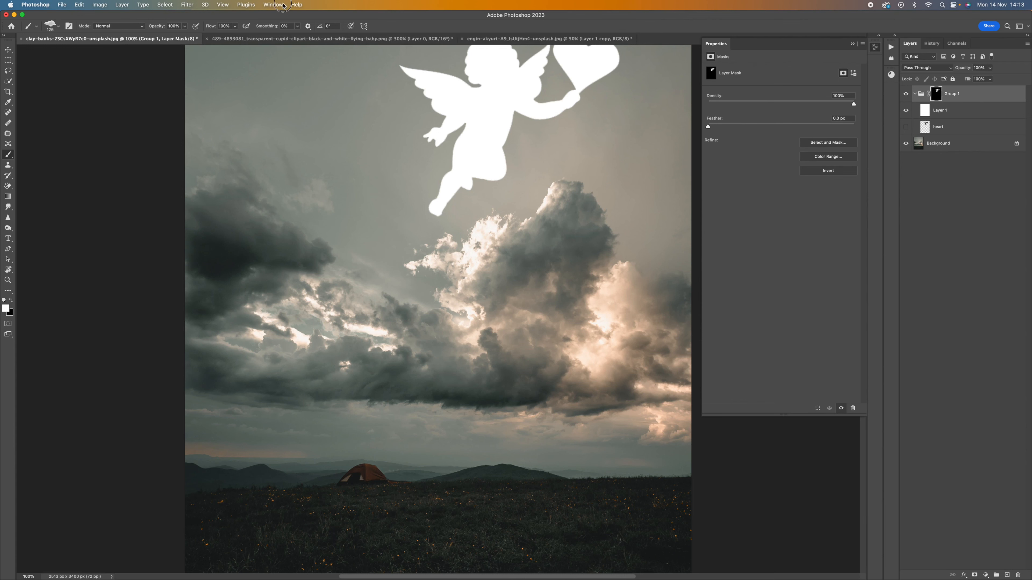
left_click(283, 5)
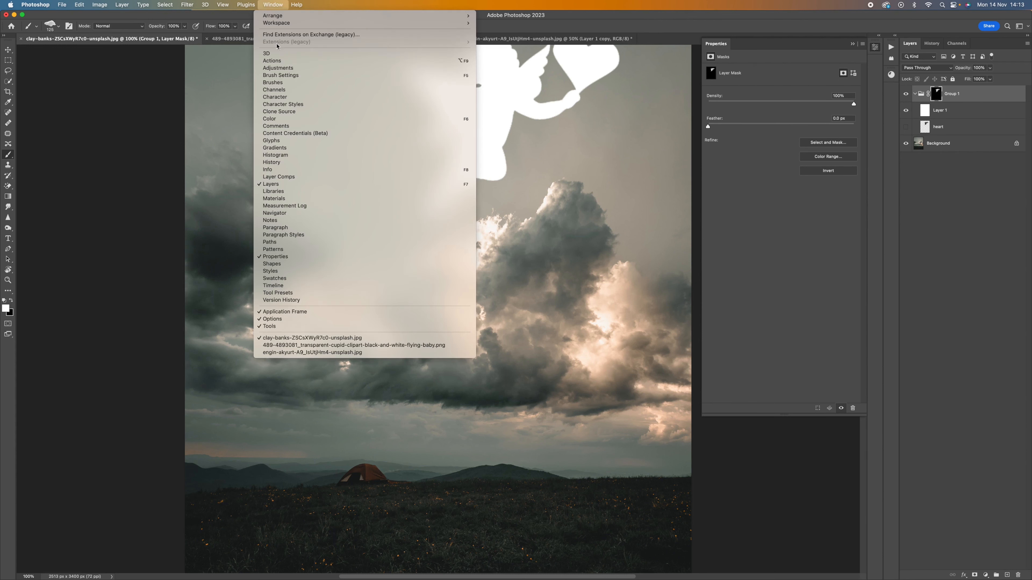
left_click(280, 82)
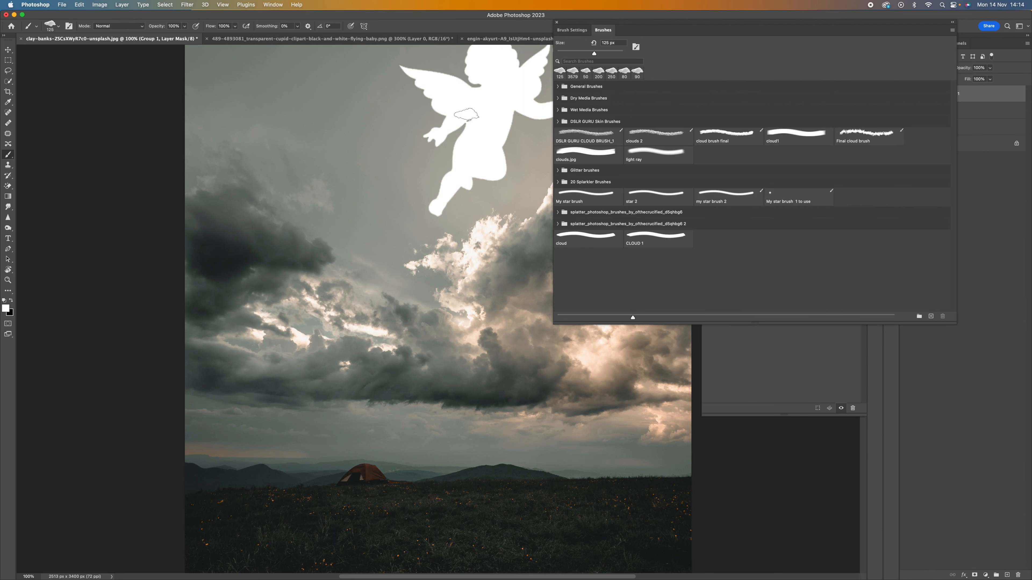
left_click(659, 242)
key("bracketleft")
left_click(571, 32)
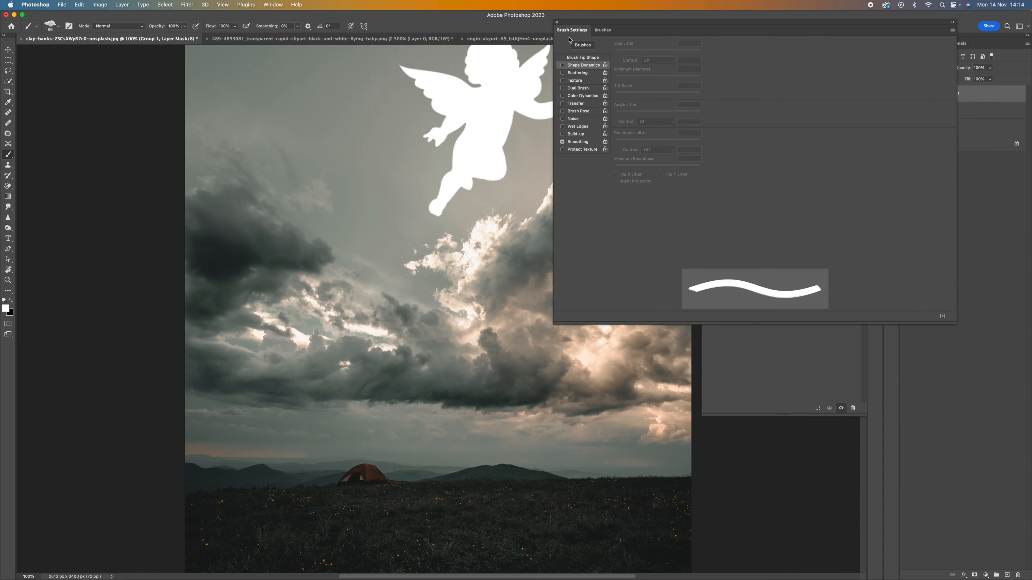
Enable Shape Dynamics with 100% size jitter and 39% angle jitter, and set the brush tip spacing to 119%.
left_click(563, 65)
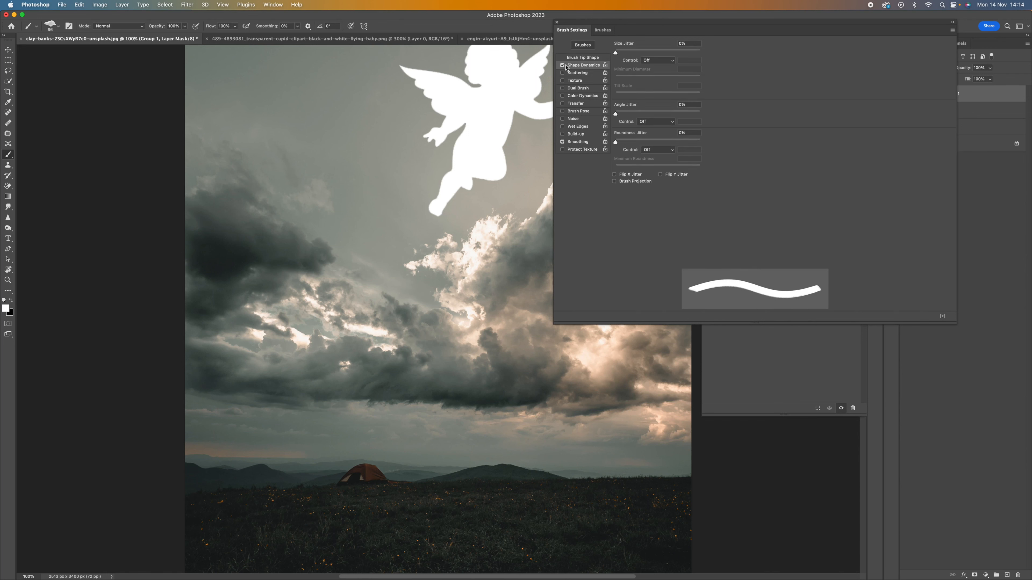
left_click(579, 58)
left_click_drag(618, 252, 662, 254)
left_click(581, 65)
left_click_drag(624, 52, 755, 50)
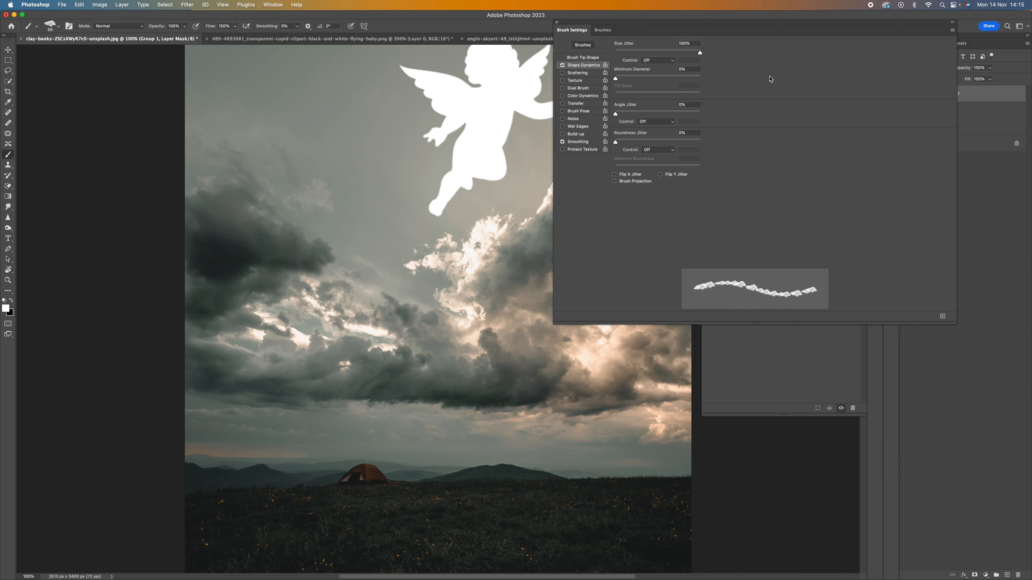
left_click_drag(618, 115, 648, 115)
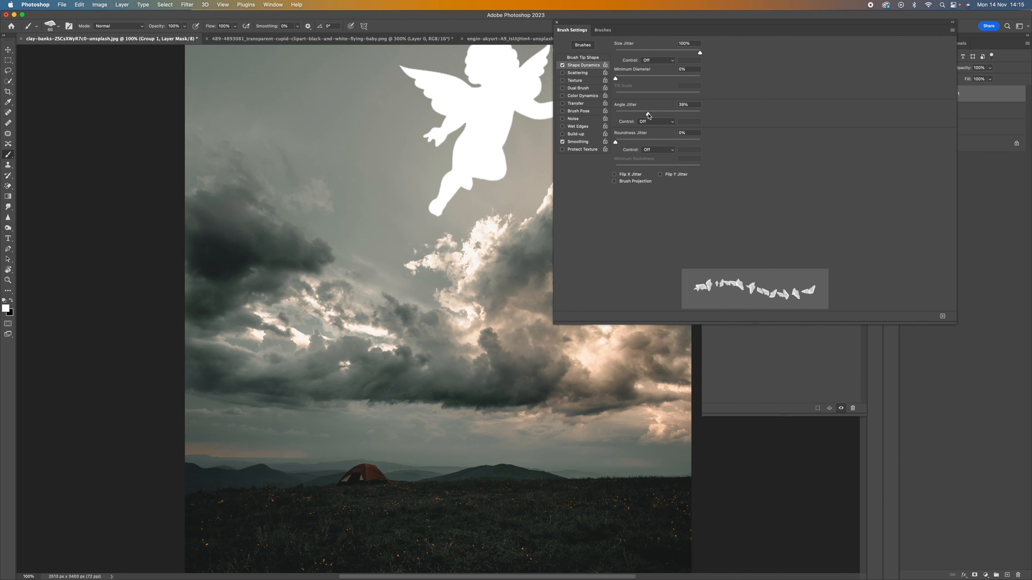
Enable Scattering at 43% and set the brush tip spacing to 91%.
left_click(577, 74)
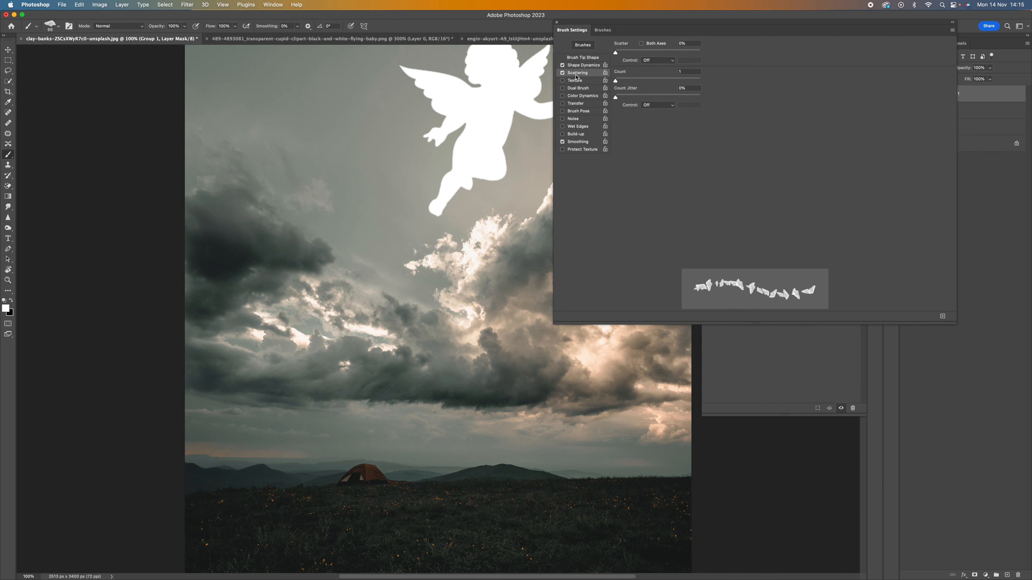
left_click_drag(616, 54, 619, 53)
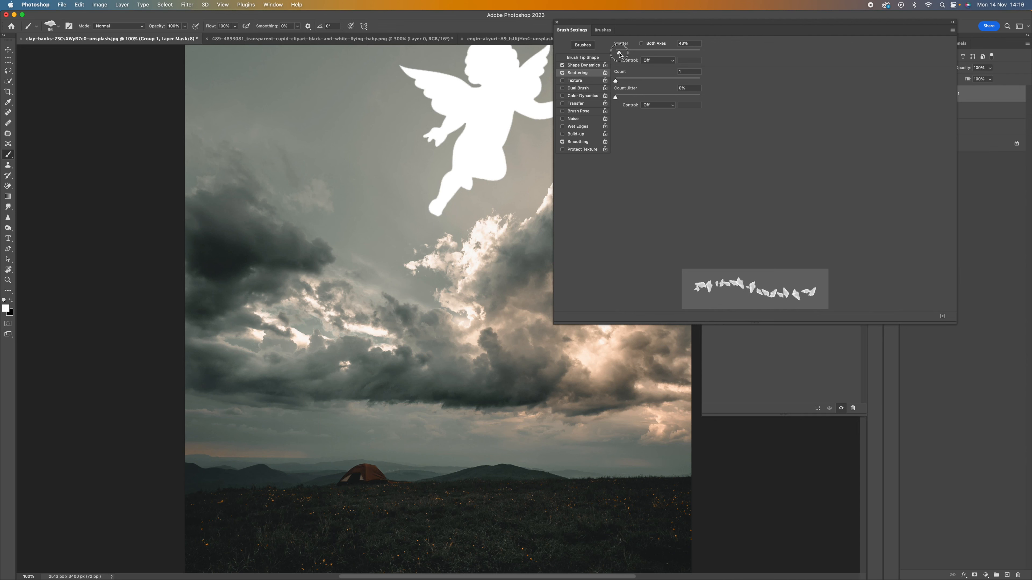
left_click(581, 66)
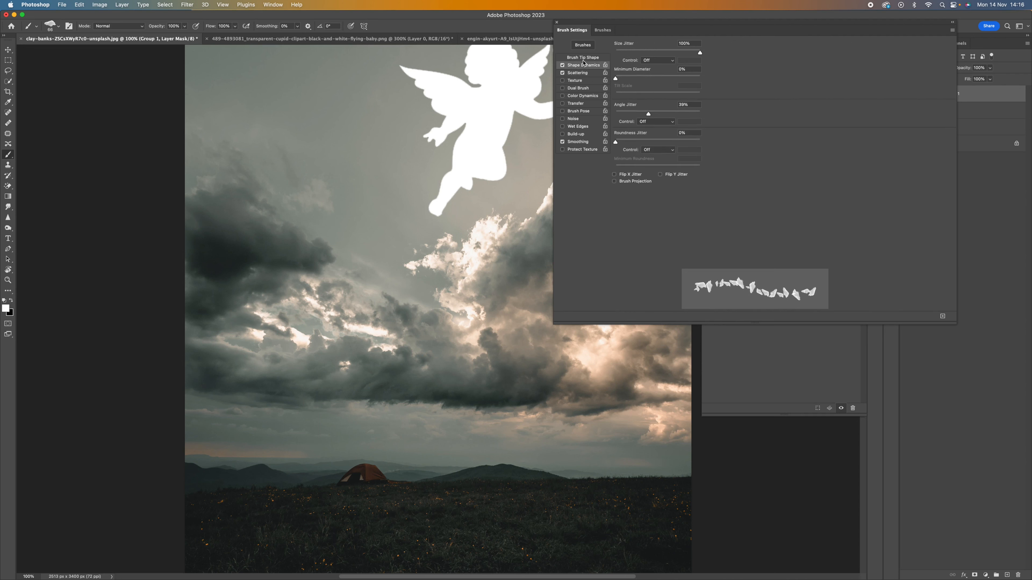
left_click(585, 58)
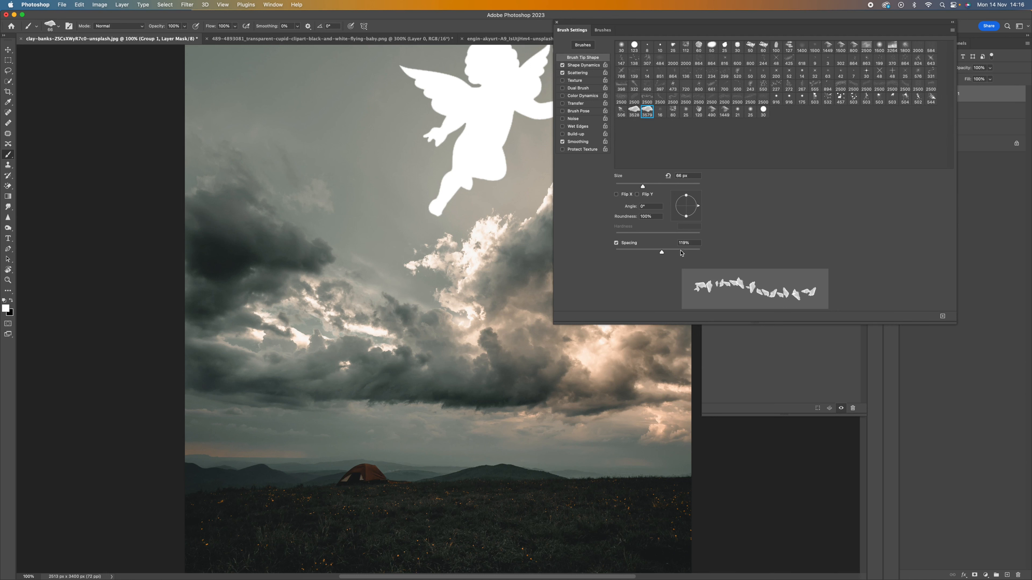
left_click_drag(660, 252, 658, 252)
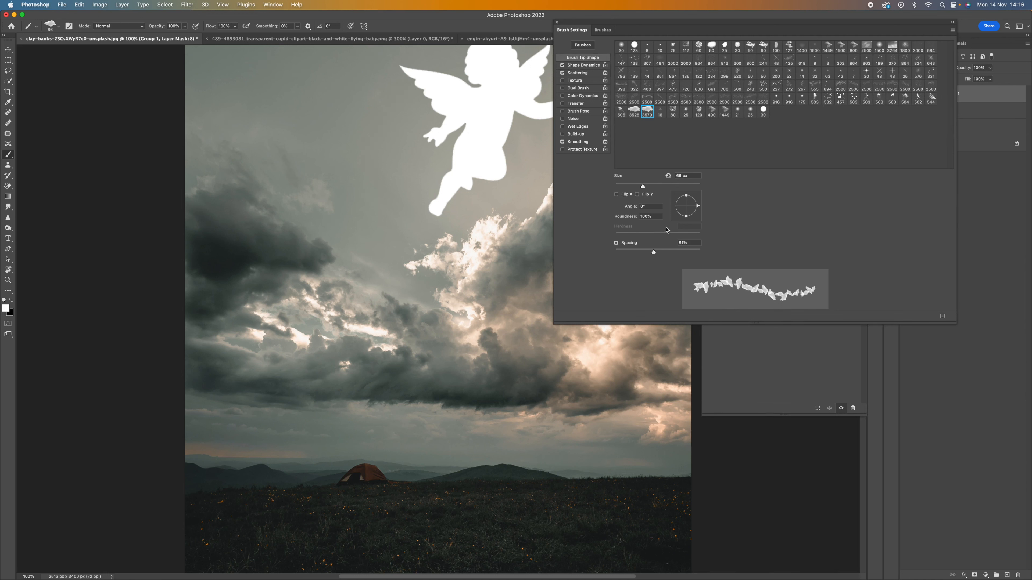
left_click(557, 23)
Paint white on the group mask along the cupid's leg and body edges, varying the cloud brush size.
left_click_drag(454, 157, 443, 252)
key("super+plus")
key("super+plus")
key("bracketright")
key("bracketright")
key("bracketright")
key("bracketright")
key("bracketright")
left_click_drag(442, 191, 435, 295)
key("bracketleft")
key("bracketleft")
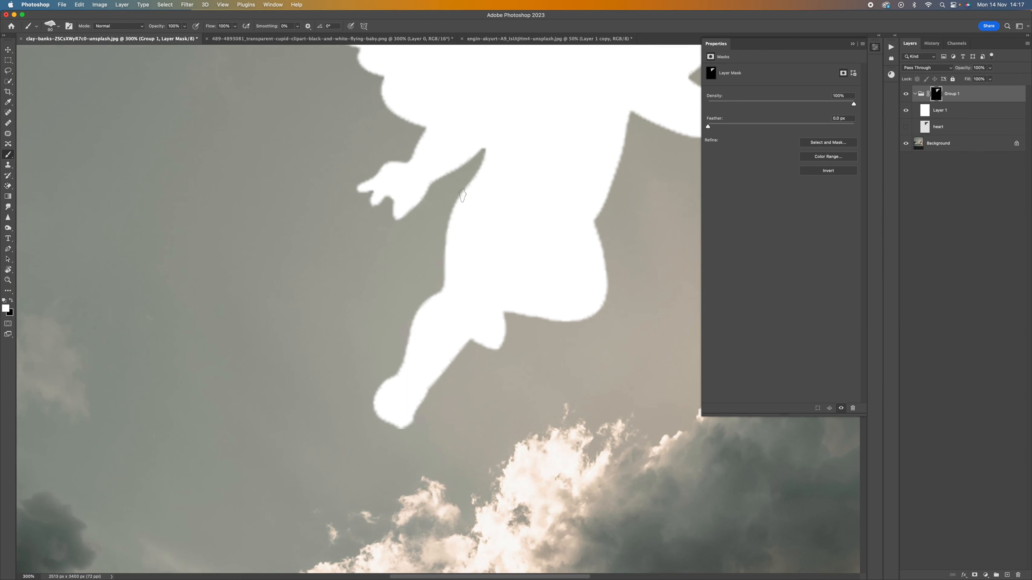
left_click(458, 194)
left_click(459, 200)
key("bracketleft")
key("bracketleft")
key("bracketleft")
mouse_move(456, 203)
left_mouse_down()
mouse_move(374, 400)
mouse_move(384, 398)
mouse_move(373, 398)
mouse_move(386, 425)
mouse_move(495, 319)
mouse_move(576, 325)
mouse_move(604, 303)
mouse_move(596, 222)
left_mouse_up()
key("bracketleft")
key("bracketleft")
key("bracketleft")
key("bracketleft")
key("bracketright")
key("bracketright")
key("bracketright")
key("bracketright")
key("bracketright")
key("bracketright")
key("bracketleft")
key("bracketleft")
Paint cloudy edges on the mask around the cupid's outstretched arm, the wing beside the heart, and the head.
key("space")
left_click_drag(589, 219, 479, 389)
mouse_move(494, 434)
left_mouse_down()
mouse_move(481, 406)
mouse_move(546, 299)
mouse_move(466, 466)
mouse_move(607, 303)
mouse_move(679, 268)
left_mouse_up()
key("space")
mouse_move(678, 268)
left_mouse_down()
mouse_move(497, 349)
mouse_move(652, 189)
mouse_move(528, 134)
mouse_move(457, 173)
mouse_move(490, 253)
mouse_move(440, 333)
mouse_move(418, 248)
mouse_move(443, 171)
mouse_move(369, 217)
mouse_move(305, 147)
left_mouse_up()
key("bracketright")
key("bracketright")
key("bracketright")
key("bracketleft")
key("bracketleft")
key("bracketleft")
key("bracketleft")
key("bracketleft")
key("bracketleft")
key("bracketleft")
key("bracketleft")
Undo the oversized cloud stroke and paint finer cloudy edges along the left wing, the left hand and the heart.
mouse_move(402, 242)
left_mouse_down()
mouse_move(244, 219)
mouse_move(262, 277)
mouse_move(342, 376)
mouse_move(285, 424)
mouse_move(318, 449)
mouse_move(349, 427)
mouse_move(401, 415)
mouse_move(390, 427)
left_mouse_up()
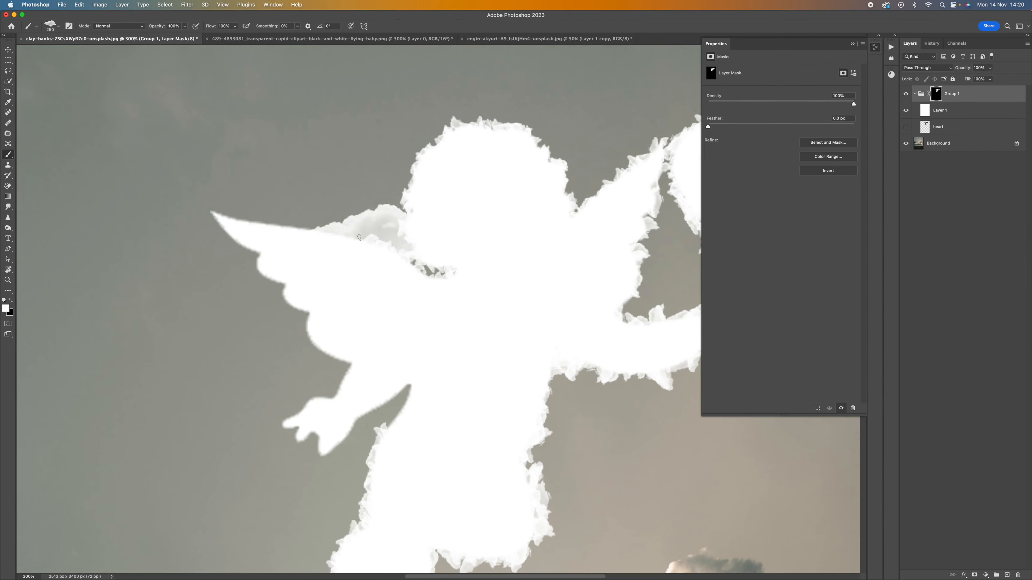
key("super+z")
key("bracketleft")
key("bracketleft")
key("bracketleft")
key("bracketleft")
key("bracketleft")
key("bracketleft")
key("bracketleft")
key("bracketleft")
key("bracketleft")
key("bracketleft")
key("bracketright")
scroll(442, 278, "down", 5)
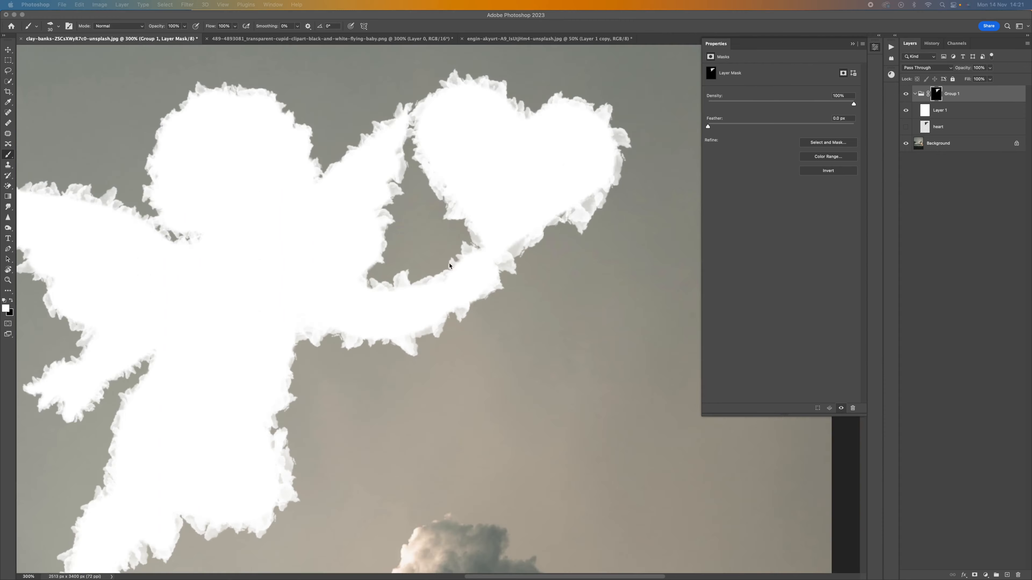
Switch the foreground colour to black and paint on the mask to trim the cloudy edge around the heart.
left_click(11, 300)
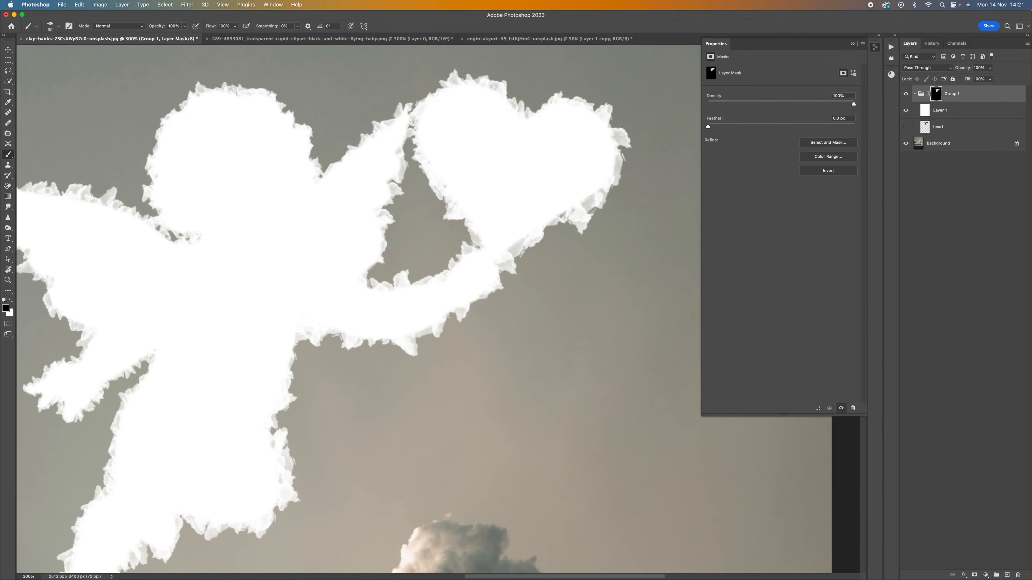
left_click_drag(591, 206, 594, 209)
mouse_move(615, 181)
left_mouse_down()
mouse_move(620, 179)
mouse_move(624, 131)
mouse_move(632, 140)
mouse_move(606, 104)
mouse_move(592, 110)
mouse_move(613, 114)
mouse_move(556, 96)
mouse_move(531, 114)
mouse_move(504, 95)
left_mouse_up()
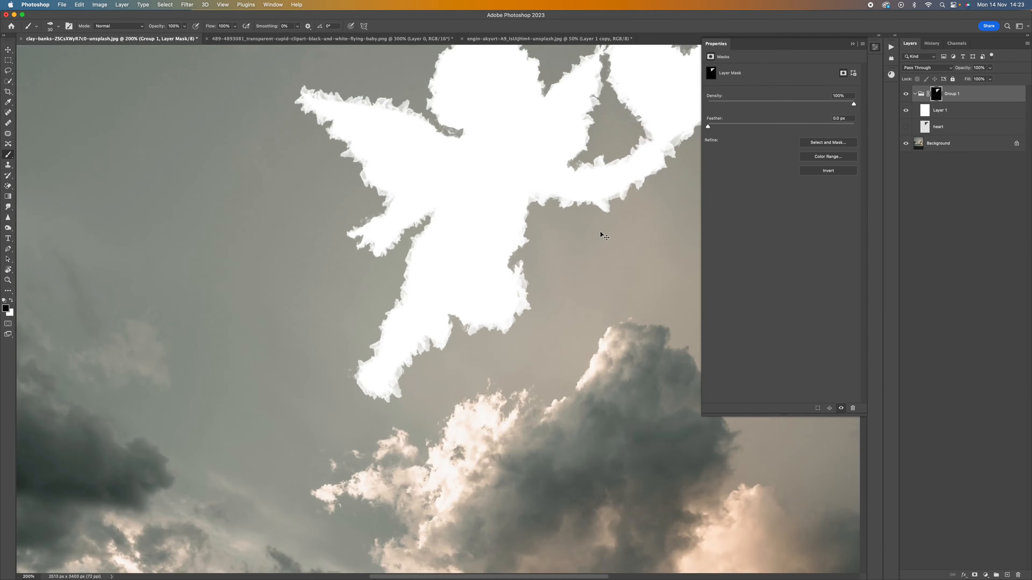
key("super+minus")
key("super+plus")
left_click_drag(619, 113, 569, 159)
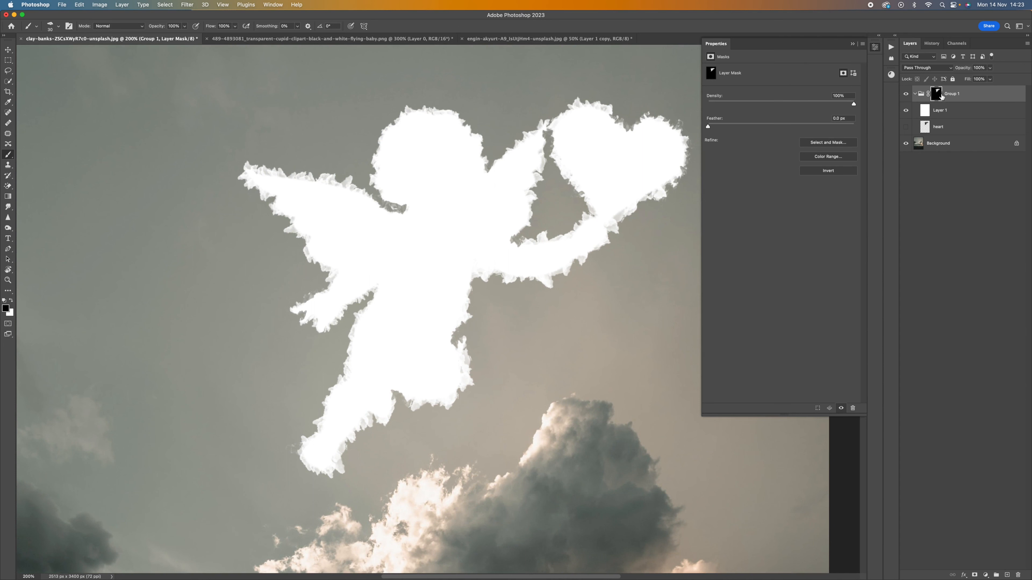
Feather Group 1's layer mask slightly to soften the cupid's edges.
left_click_drag(708, 127, 717, 128)
left_click(852, 45)
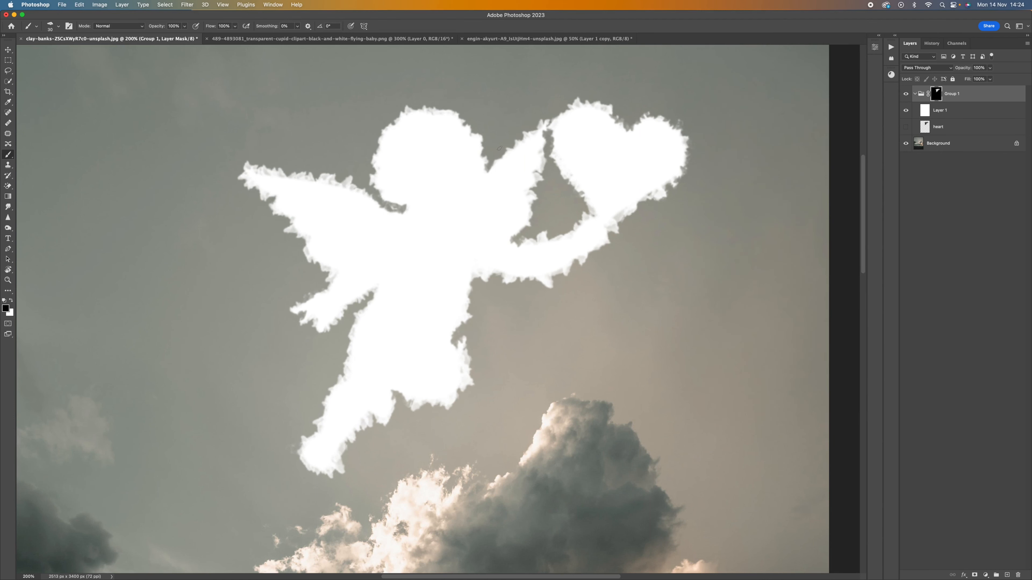
key("super+minus")
key("super+minus")
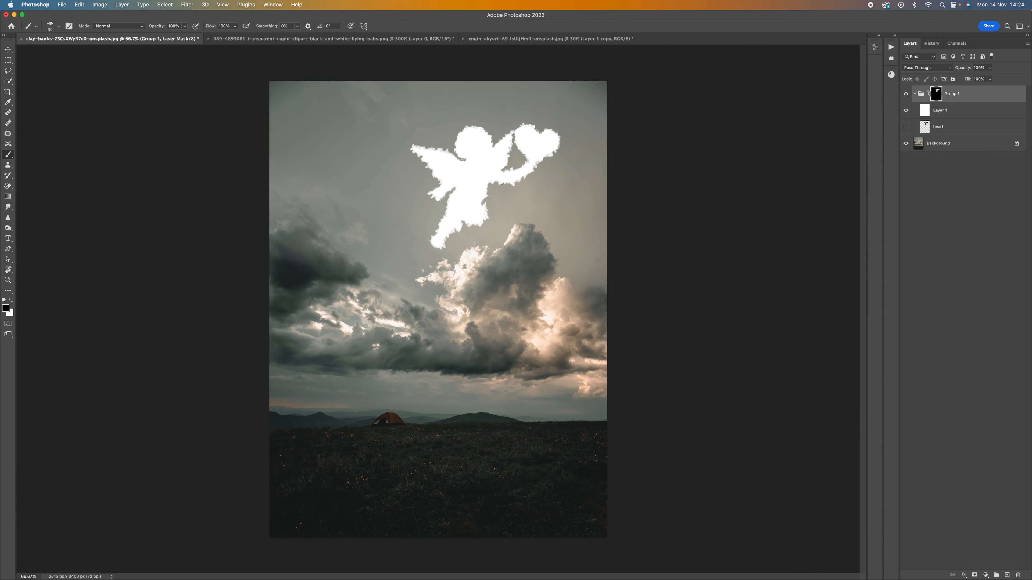
Duplicate the Background layer and move the copy into Group 1 above Layer 1.
left_click(942, 146)
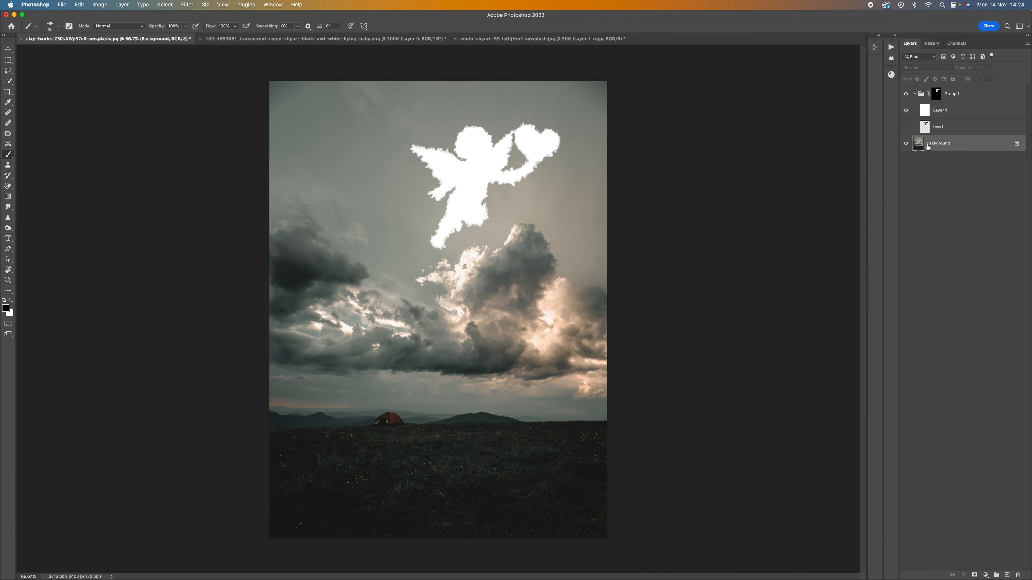
key("super+j")
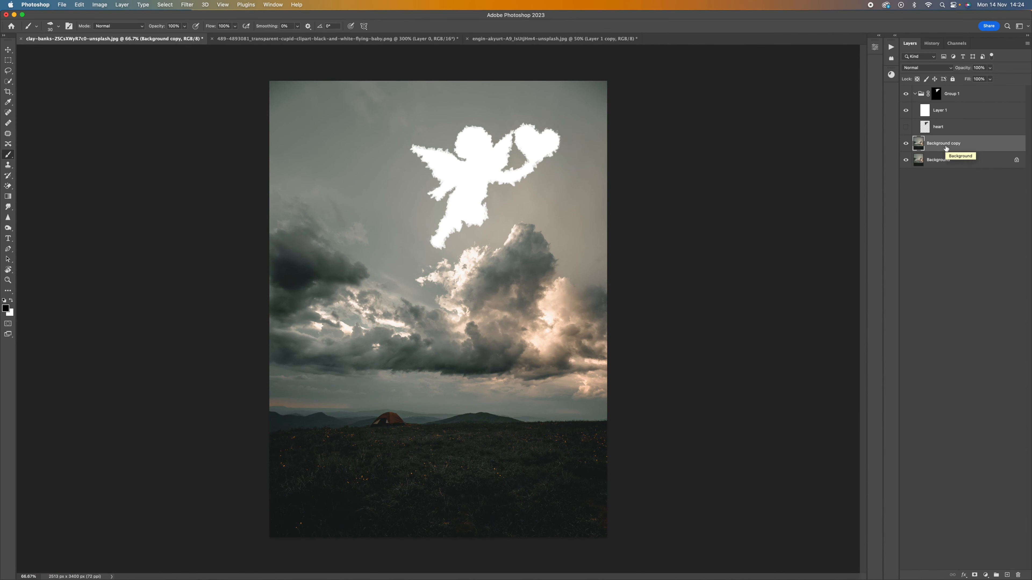
left_click_drag(946, 148, 949, 108)
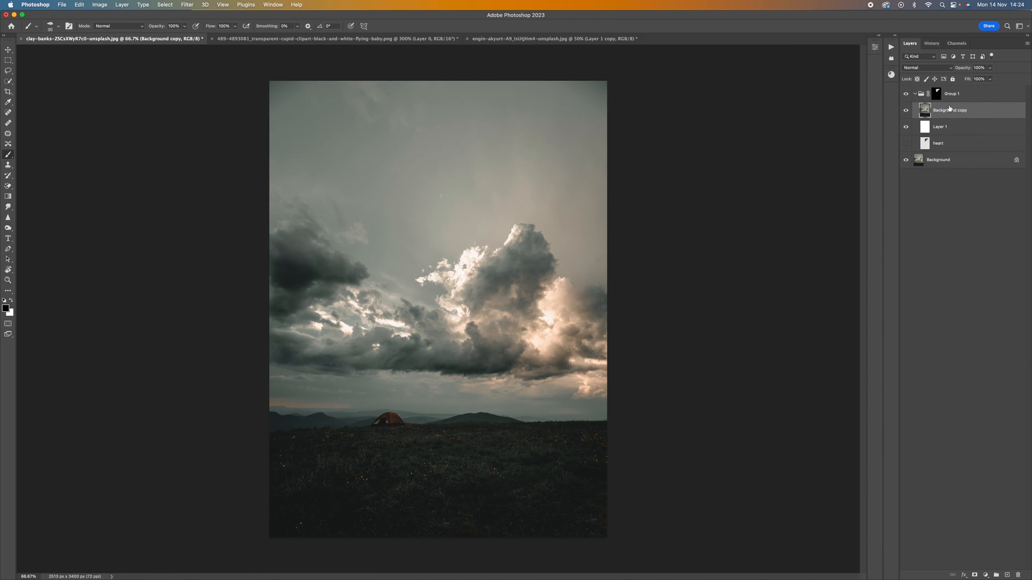
Free Transform the background copy to about 93% scale and -53° rotation, positioning its lit and dark clouds to fill the cupid silhouette.
key("super+t")
left_click_drag(627, 287, 490, 436)
left_click_drag(480, 320, 542, 238)
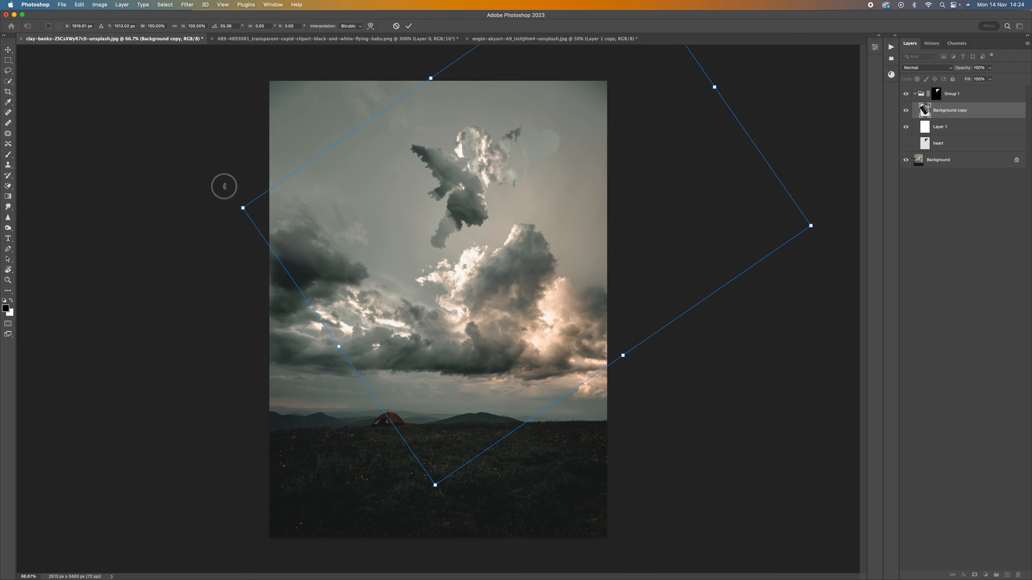
left_click_drag(224, 186, 207, 270)
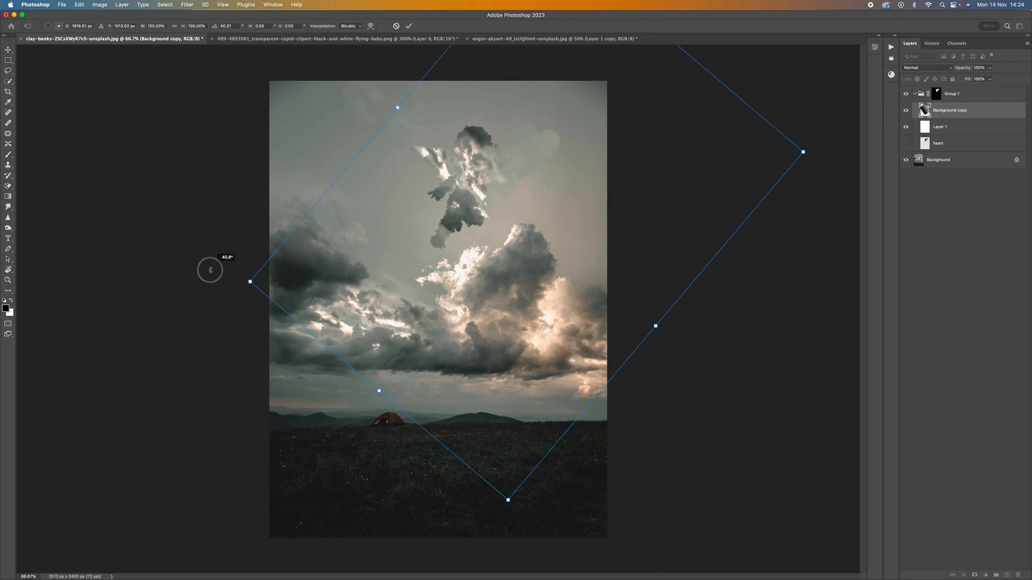
left_click_drag(442, 292, 393, 353)
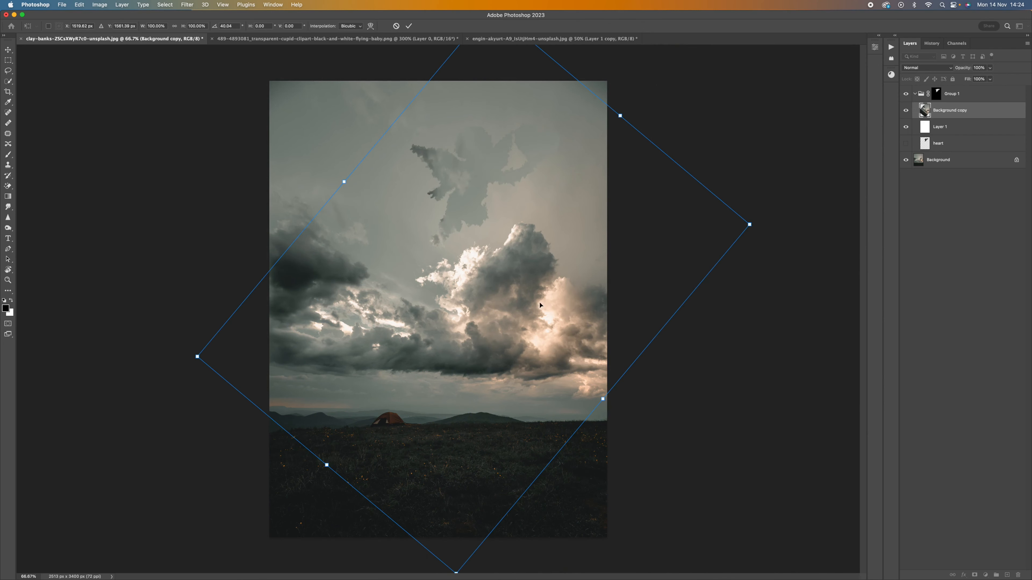
left_click_drag(782, 173, 382, 95)
left_click_drag(549, 284, 551, 247)
left_click_drag(760, 256, 736, 254)
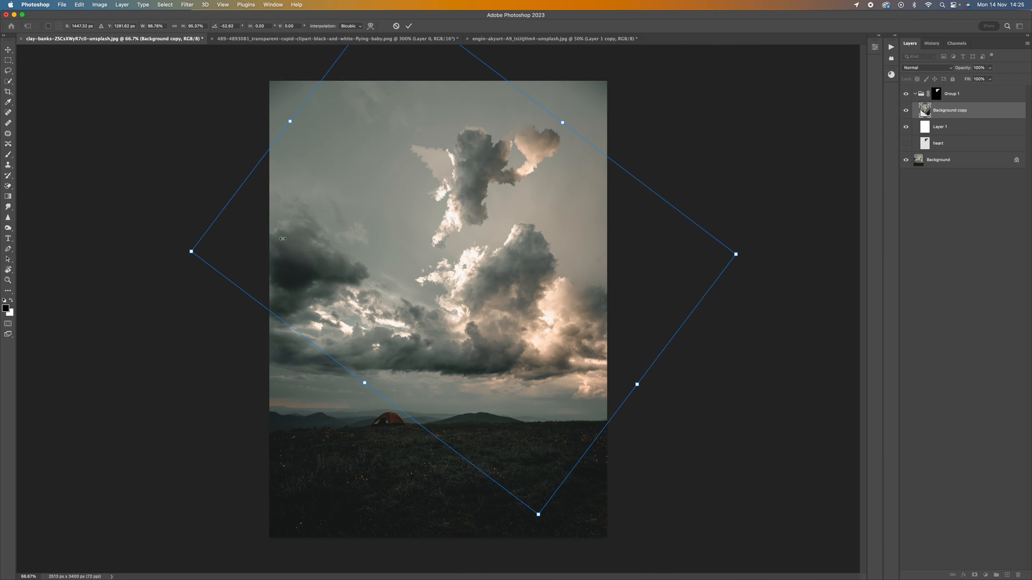
left_click_drag(191, 251, 207, 246)
left_click_drag(475, 246, 426, 217)
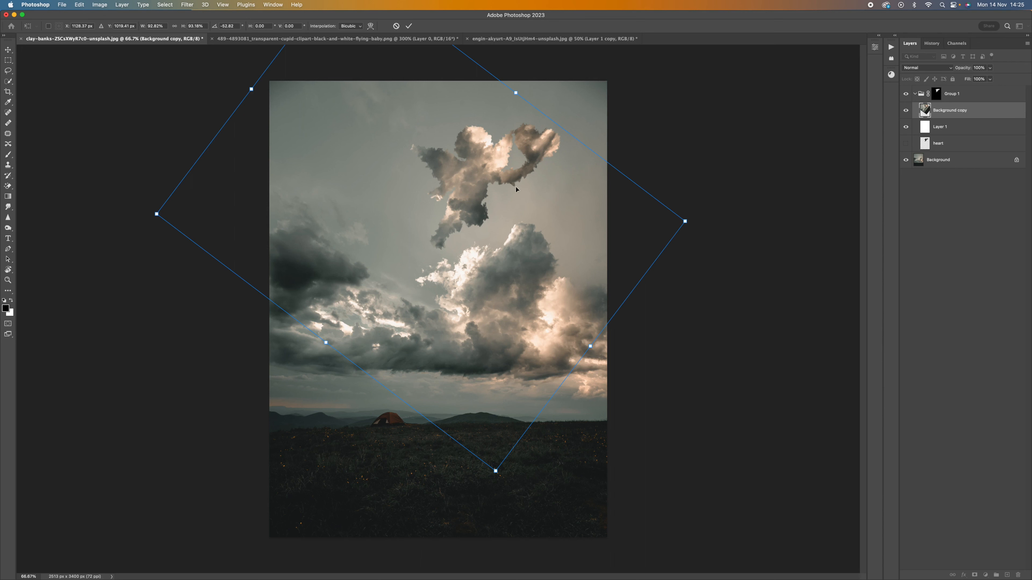
key("Return")
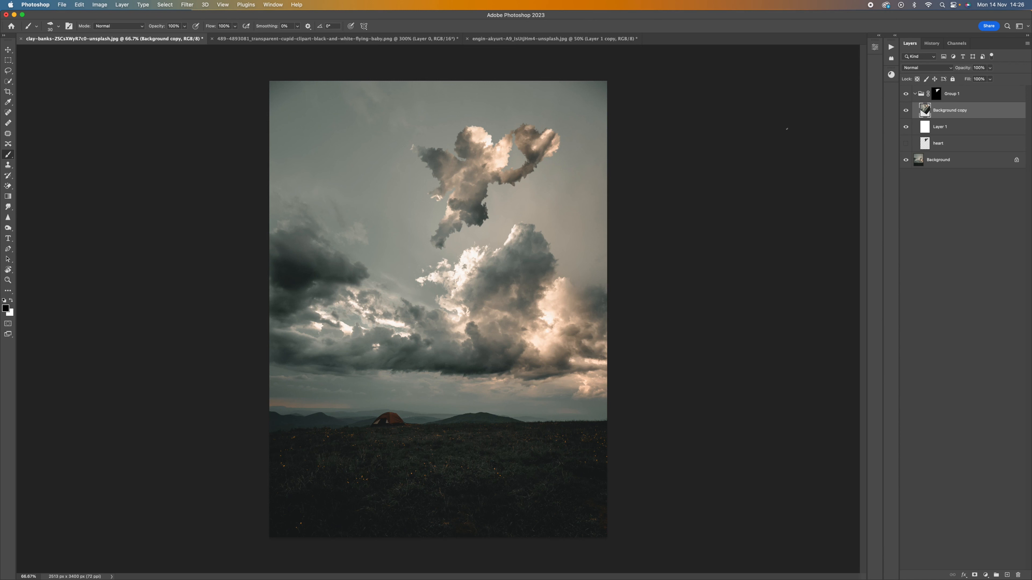
Unlink Group 1 from its layer mask and shift the cupid cutout slightly right and down.
left_click(952, 95)
left_click(928, 95)
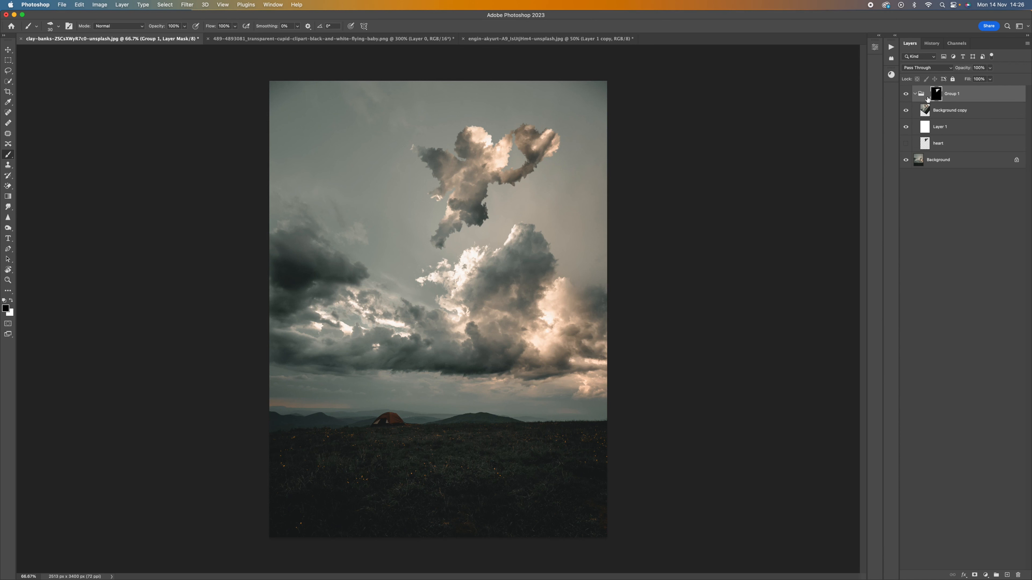
left_click(8, 50)
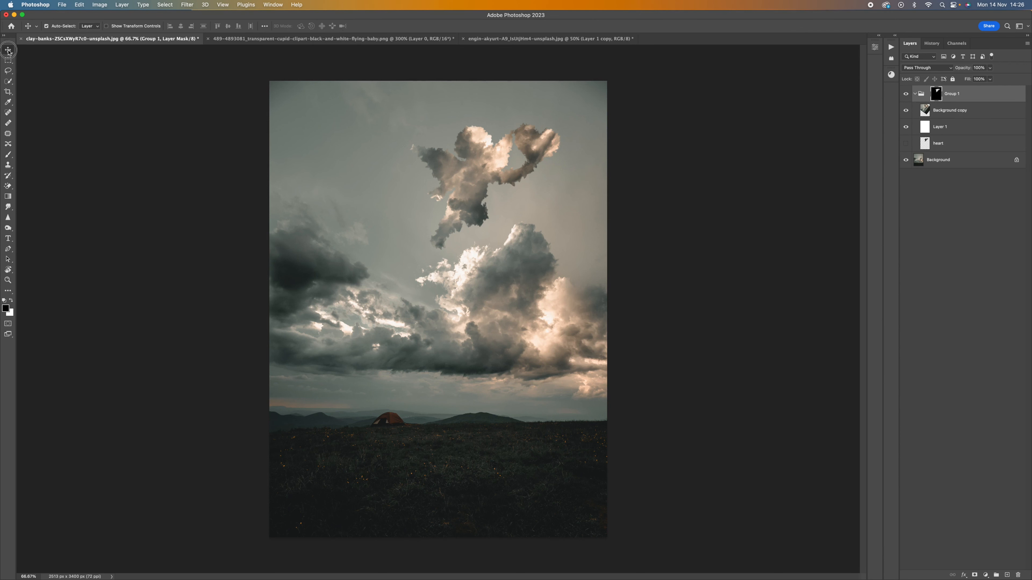
mouse_move(476, 172)
left_mouse_down()
mouse_move(461, 176)
mouse_move(490, 176)
mouse_move(481, 175)
left_mouse_up()
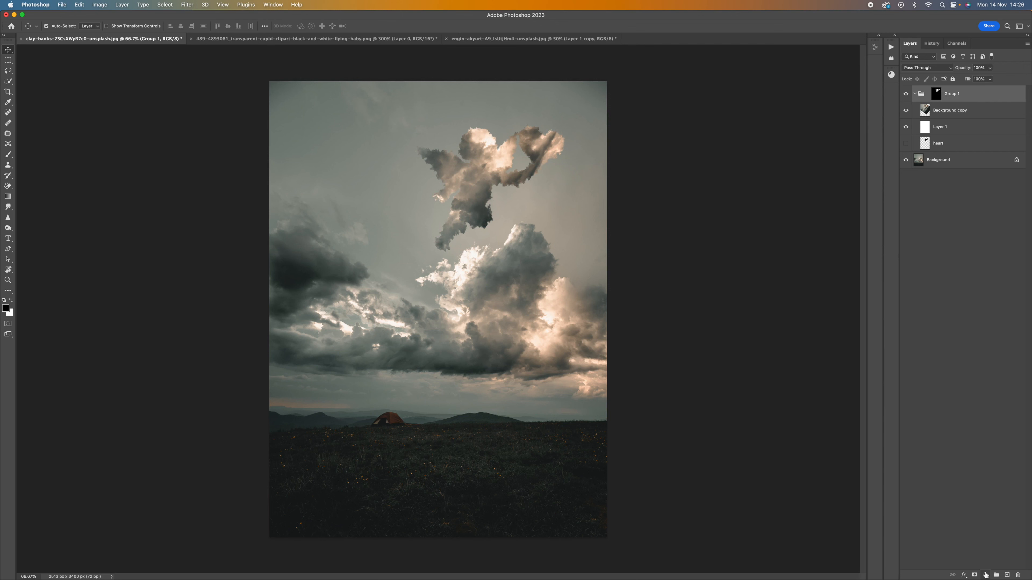
Add a Curves adjustment inside Group 1 and brighten its midtones to an output of 153.
left_click(985, 575)
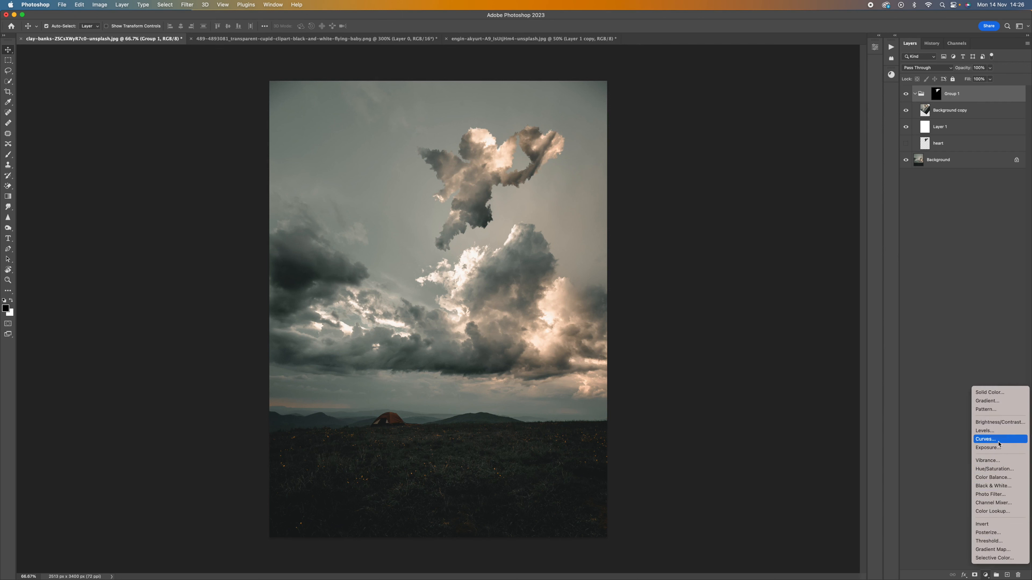
left_click(985, 439)
left_click_drag(785, 143, 780, 131)
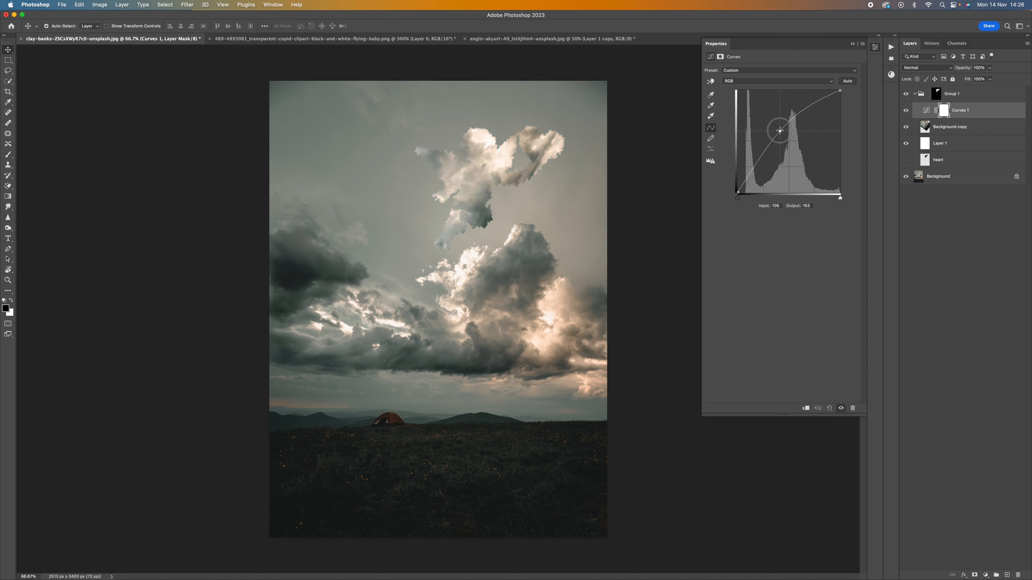
Add a second Curves adjustment in Group 1 and darken its midtones to an output of about 101.
left_click(985, 574)
left_click(984, 439)
left_click_drag(786, 141, 799, 152)
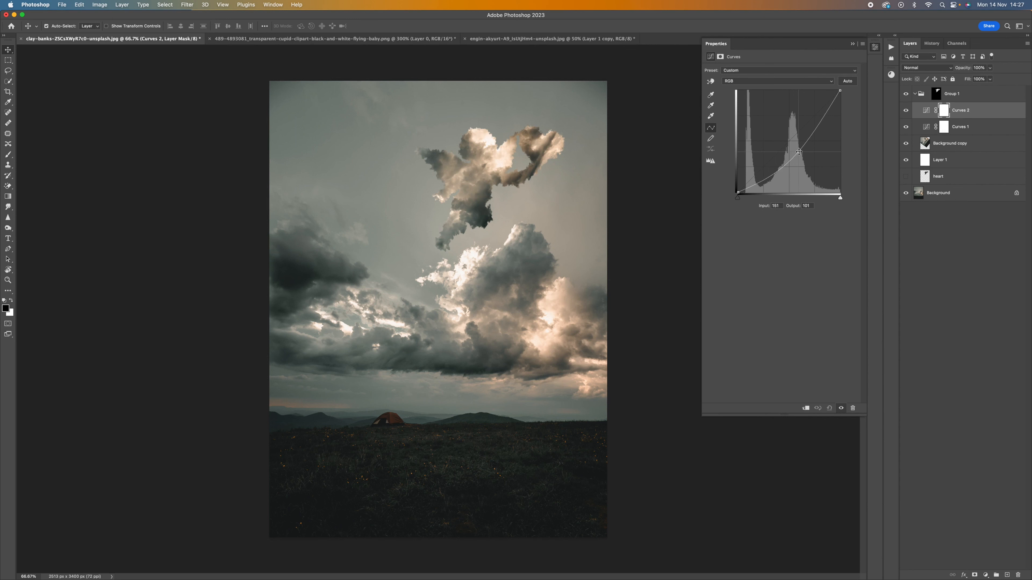
Invert the layer masks of both Curves adjustments to black.
key("super+i")
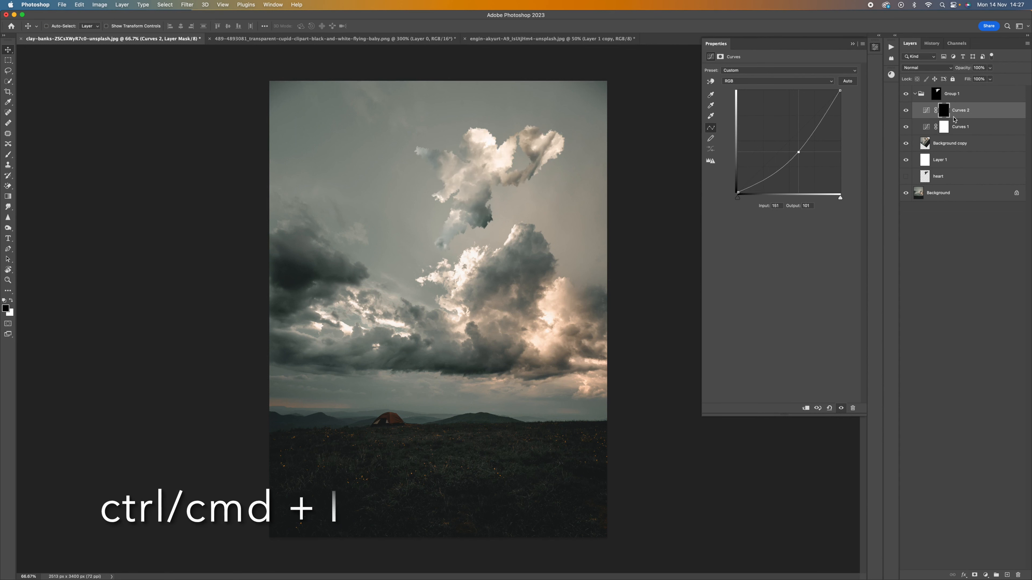
left_click(949, 127)
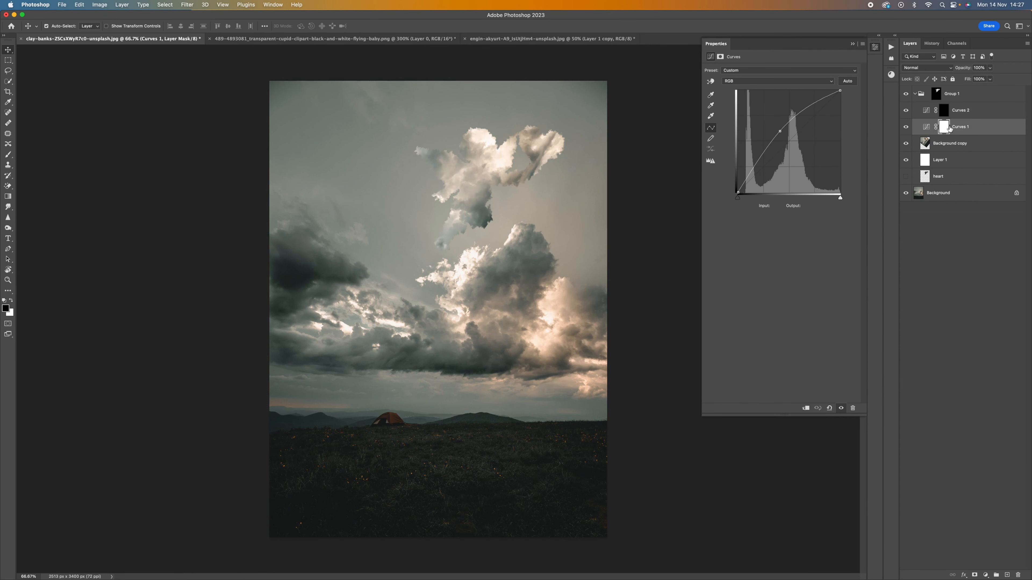
key("super+i")
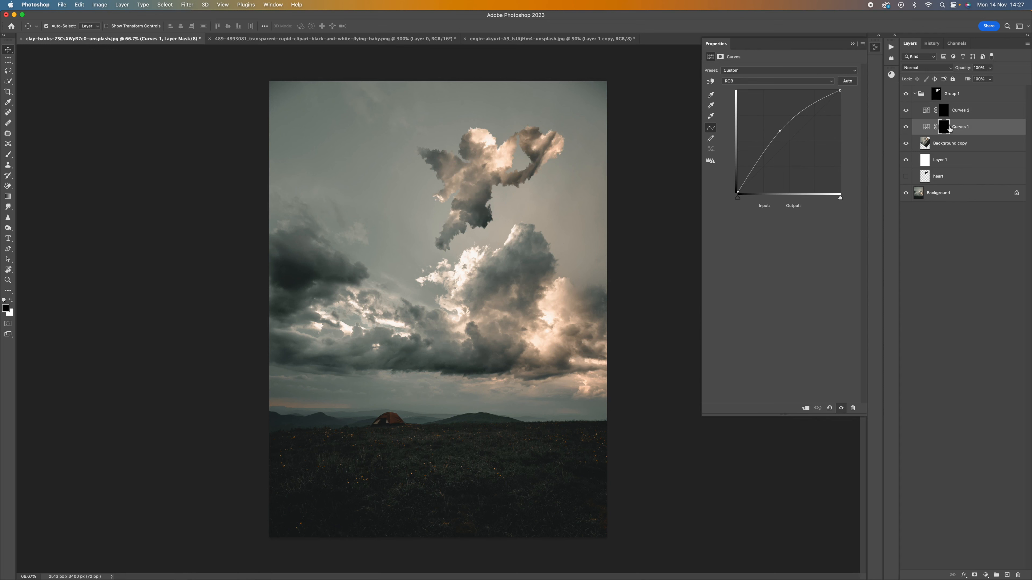
Paint white with the Brush at 9% opacity on the darkening Curves mask to deepen shadows across the cupid's wing and body.
left_click(13, 155)
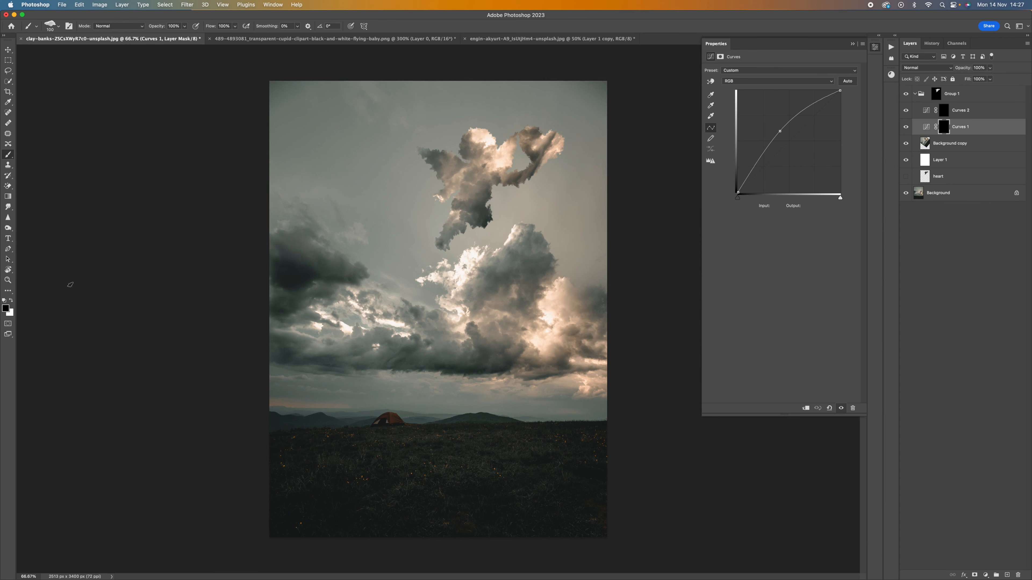
left_click(12, 301)
key("super+plus")
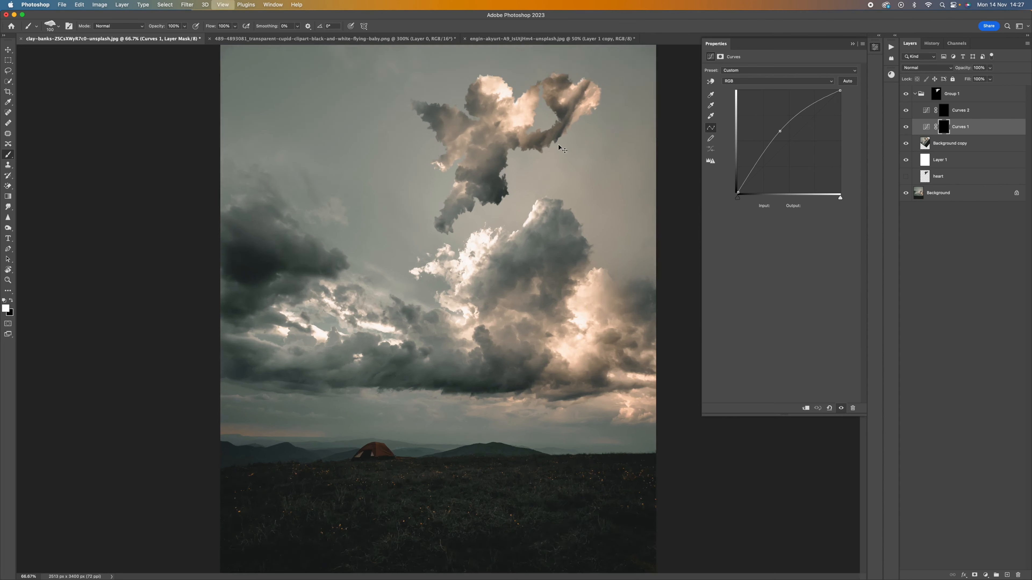
left_click_drag(509, 129, 499, 220)
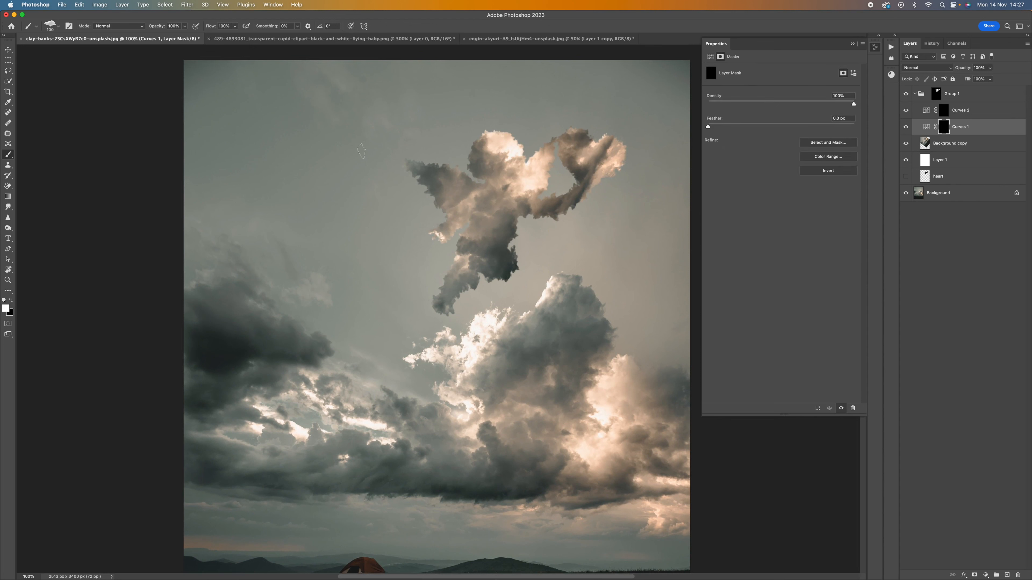
left_click(185, 26)
left_click_drag(185, 35, 150, 46)
key("alt+]")
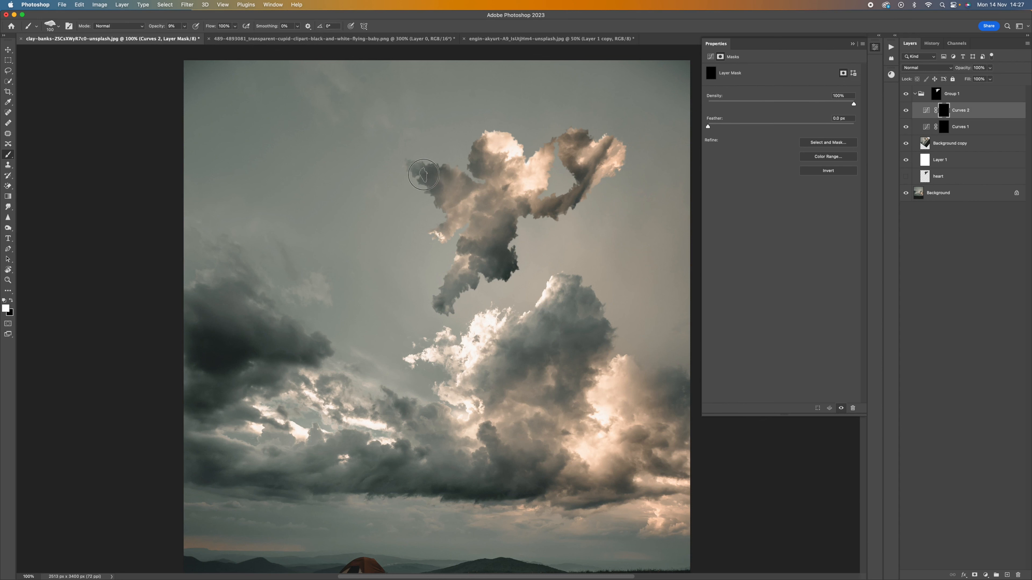
mouse_move(434, 186)
left_mouse_down()
mouse_move(412, 171)
mouse_move(444, 188)
mouse_move(433, 196)
mouse_move(431, 179)
mouse_move(401, 158)
mouse_move(459, 166)
mouse_move(442, 172)
mouse_move(478, 192)
mouse_move(466, 188)
mouse_move(482, 147)
mouse_move(489, 159)
mouse_move(476, 151)
mouse_move(488, 154)
mouse_move(478, 171)
mouse_move(489, 154)
mouse_move(480, 148)
mouse_move(485, 171)
mouse_move(505, 187)
left_mouse_up()
key("super+z")
key("super+shift+z")
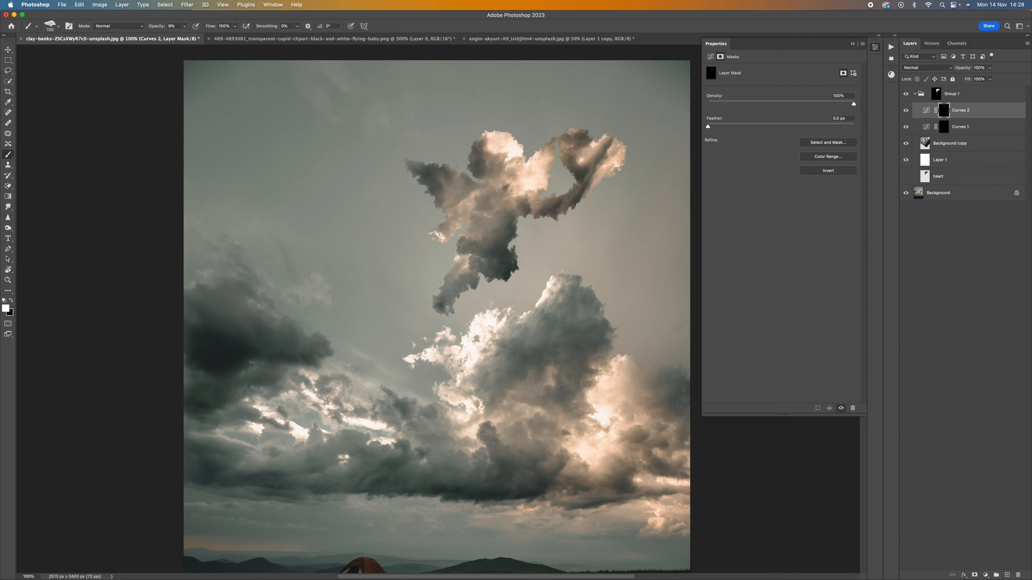
Paint white on the brightening Curves mask to lift the highlights on the cupid's head and body.
left_click(941, 128)
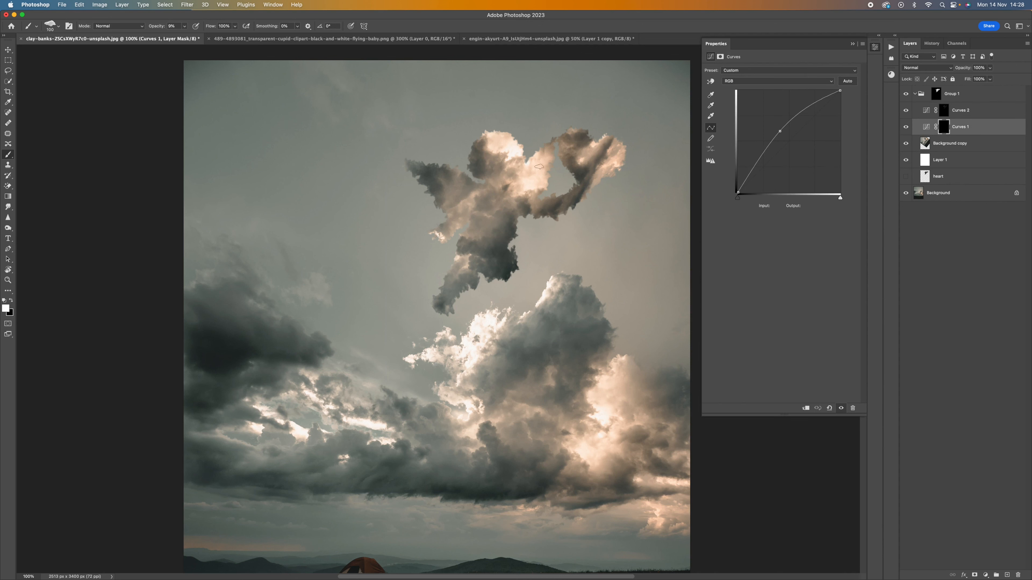
mouse_move(498, 137)
left_mouse_down()
mouse_move(483, 159)
mouse_move(493, 168)
mouse_move(503, 152)
mouse_move(493, 175)
mouse_move(497, 164)
mouse_move(506, 170)
mouse_move(503, 188)
mouse_move(472, 196)
mouse_move(480, 199)
mouse_move(456, 214)
mouse_move(447, 245)
mouse_move(437, 231)
mouse_move(465, 264)
left_mouse_up()
left_click(853, 43)
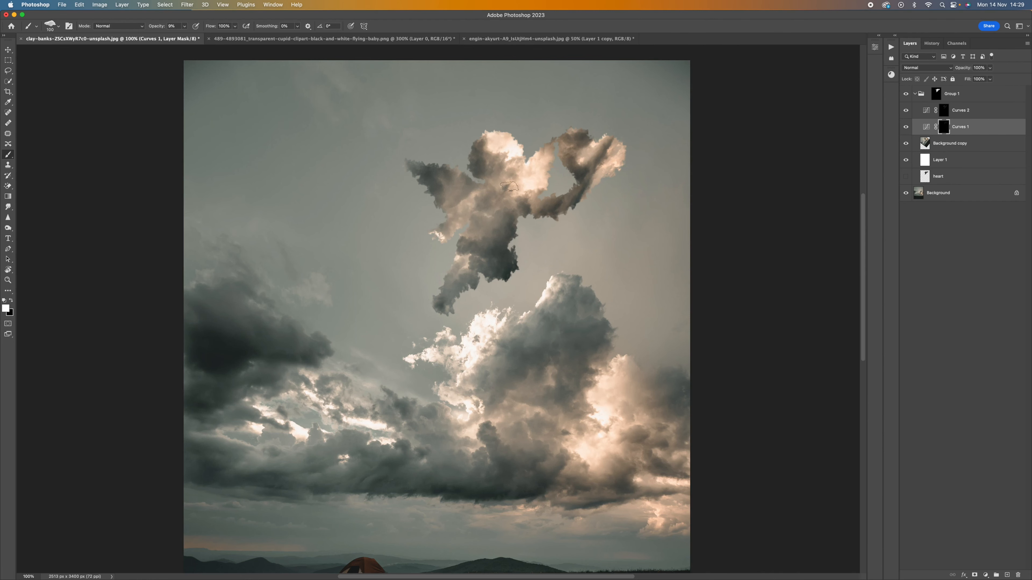
Add a Levels adjustment, place it above Group 1 and clip it to the group.
key("super+minus")
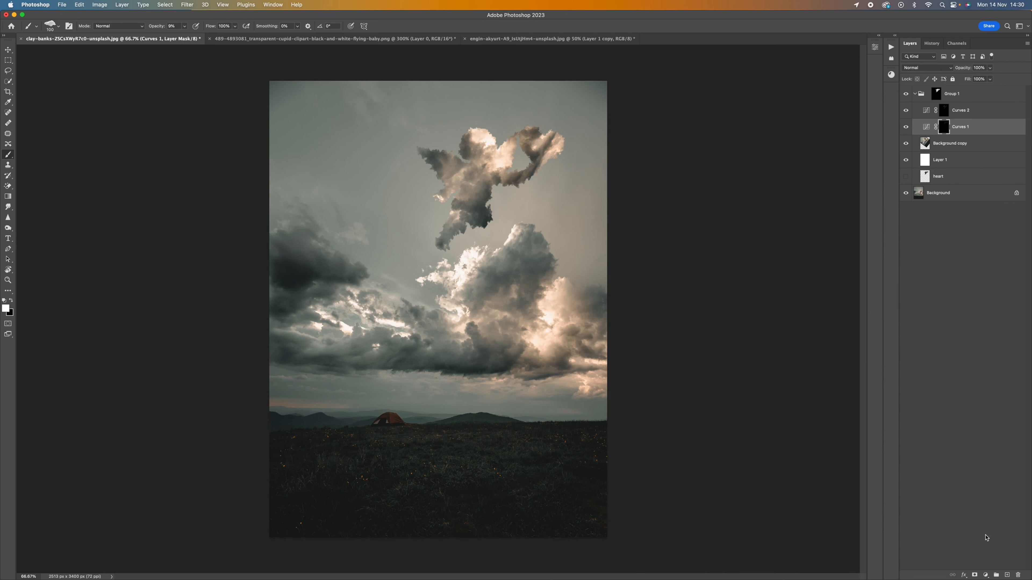
left_click(986, 575)
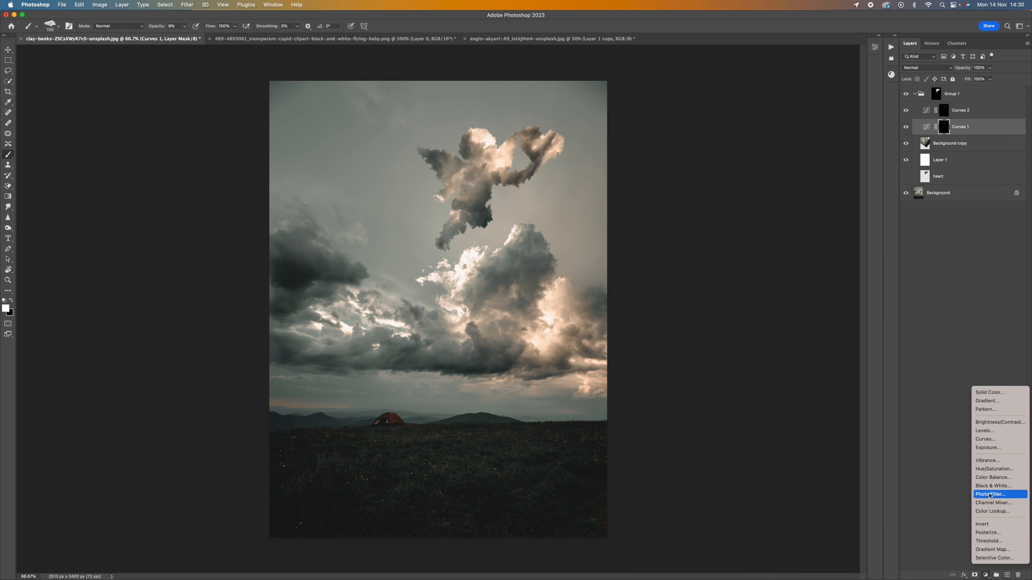
left_click(997, 434)
left_click_drag(978, 128, 977, 88)
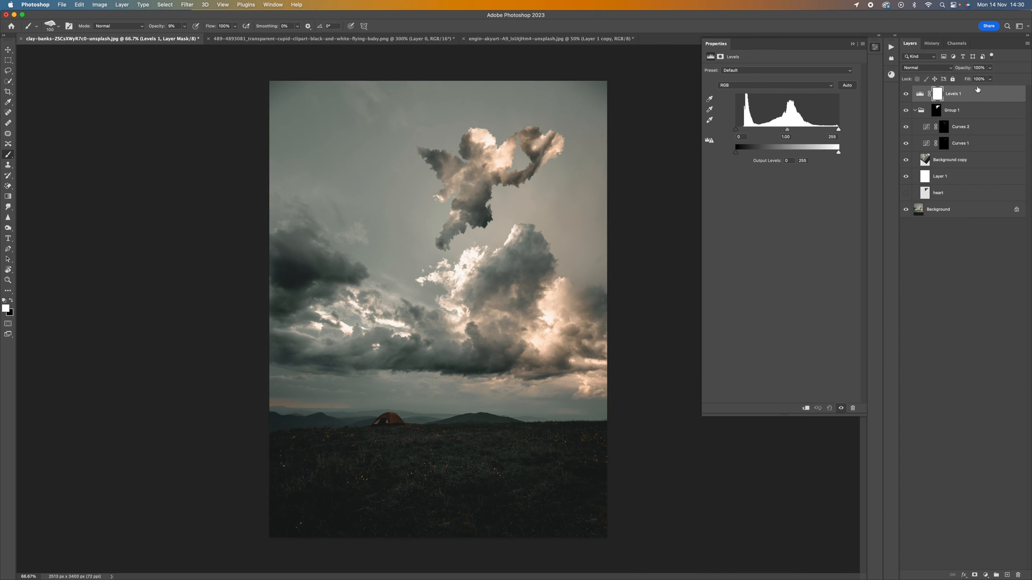
left_click(806, 409)
Set the Levels black input to 17 and white input to 240, and fine-tune the midtones.
left_click_drag(739, 131, 743, 131)
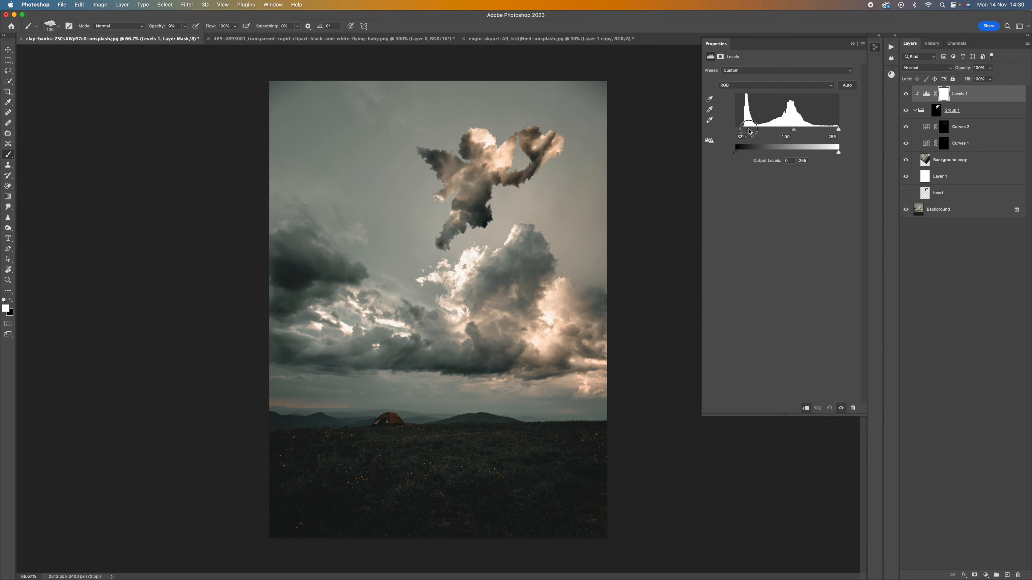
left_click_drag(836, 130, 787, 132)
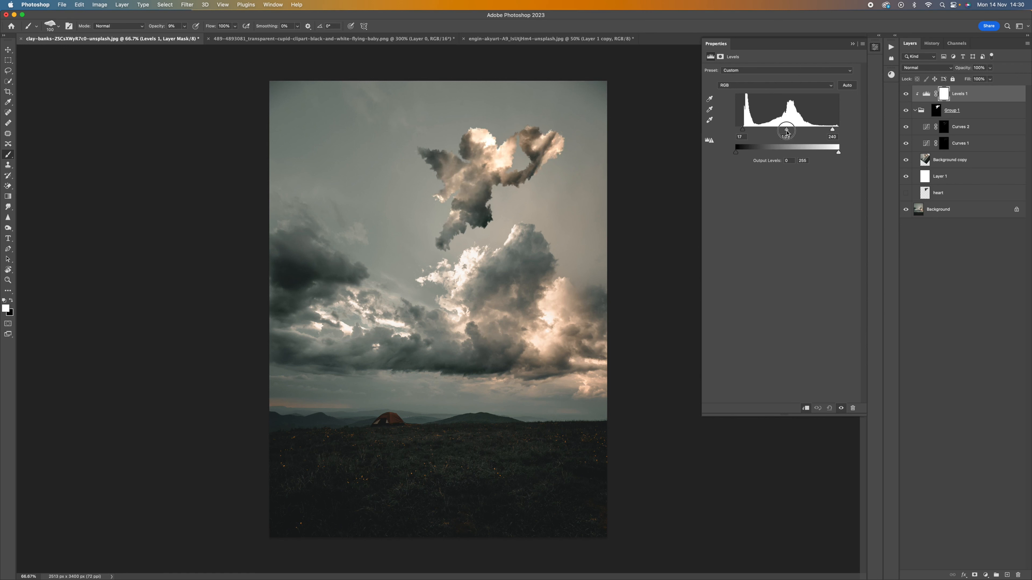
left_click_drag(785, 132, 784, 132)
left_click(853, 43)
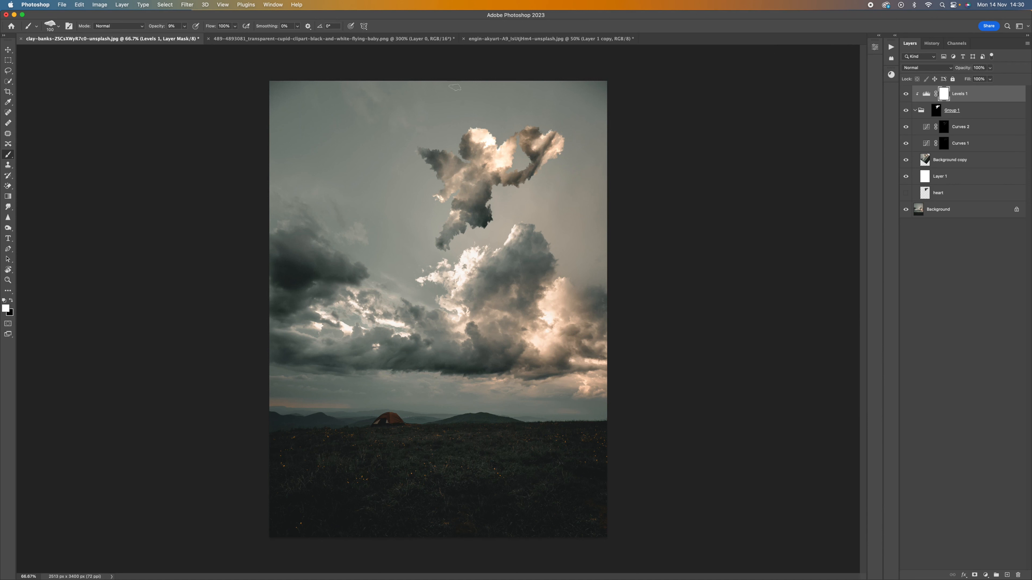